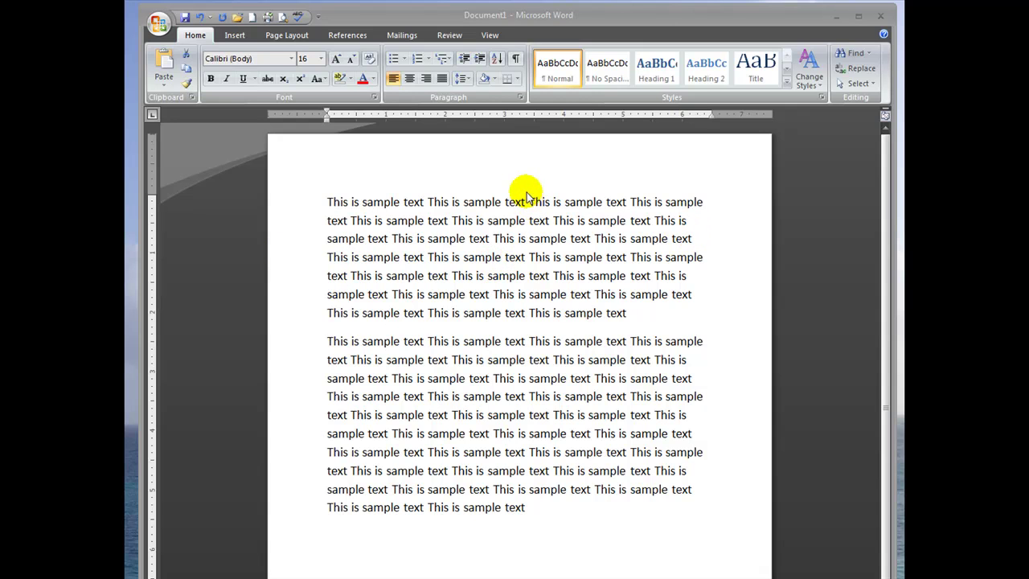
- Select all the text of both 'This is sample text' paragraphs
key("ctrl+shift+Right")
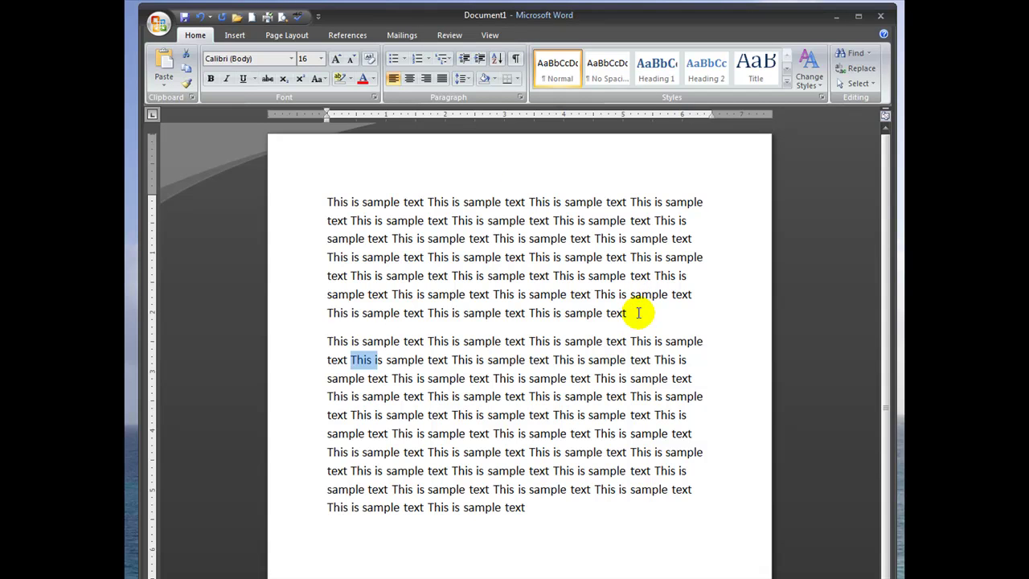
left_click_drag(638, 312, 326, 218)
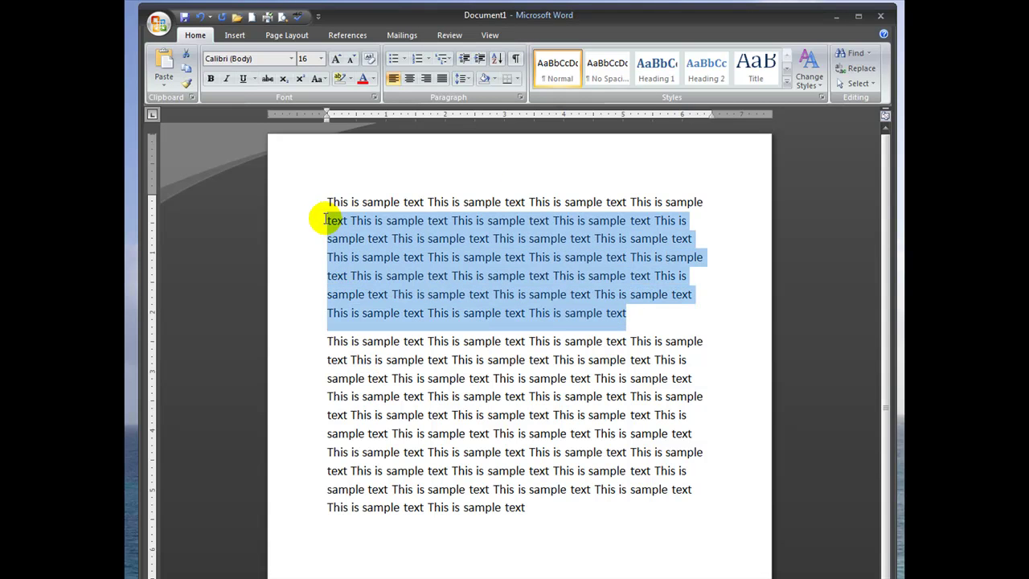
left_click(574, 238)
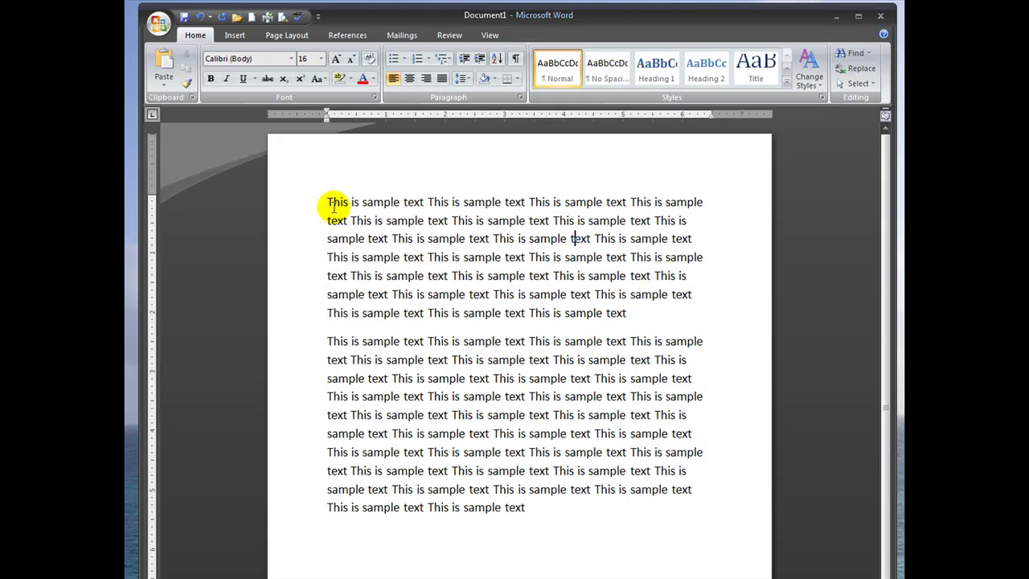
left_click_drag(327, 202, 626, 505)
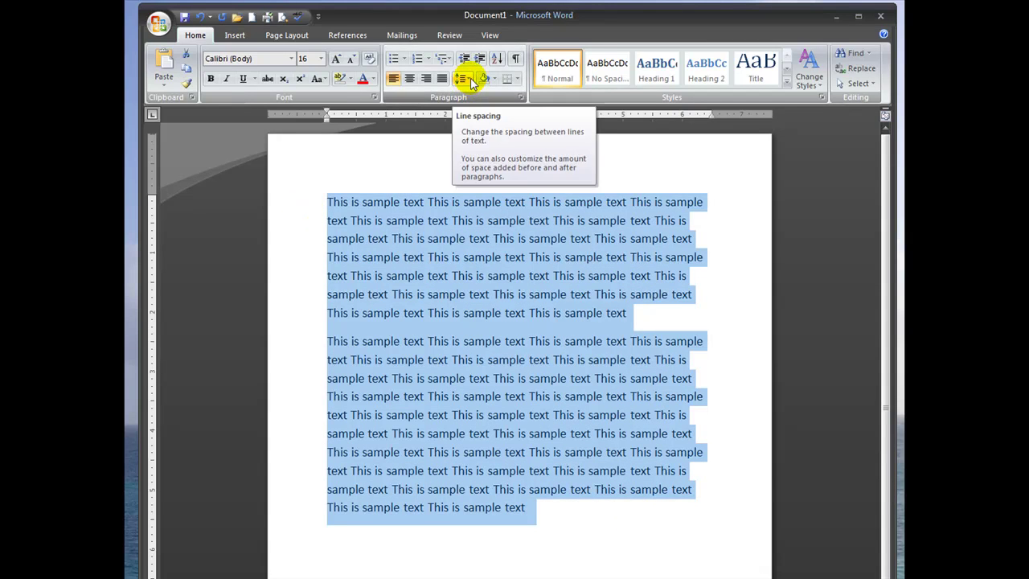
- Apply 1.0 line spacing to both selected sample paragraphs, then deselect to view the result
left_click(472, 83)
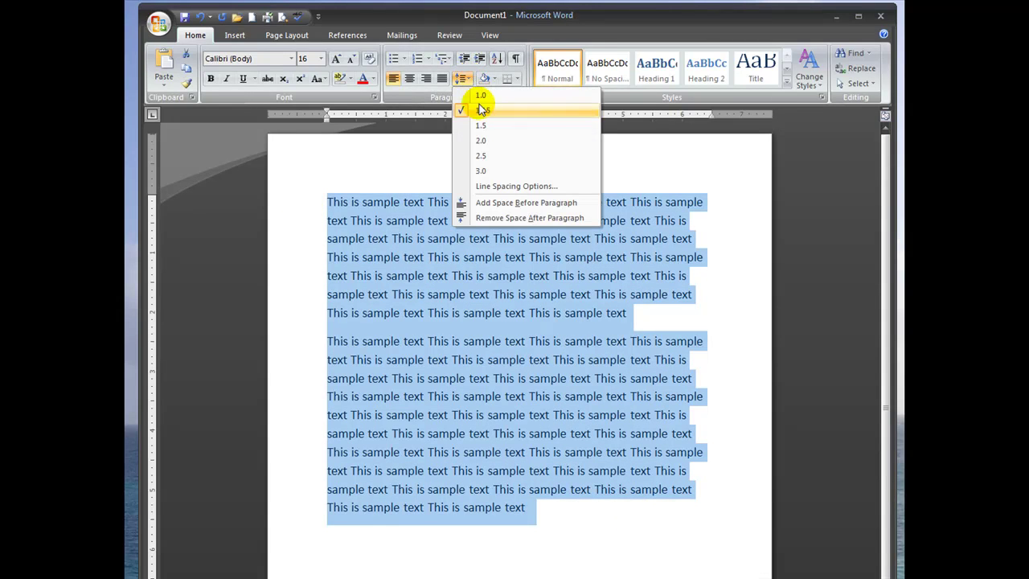
left_click(526, 99)
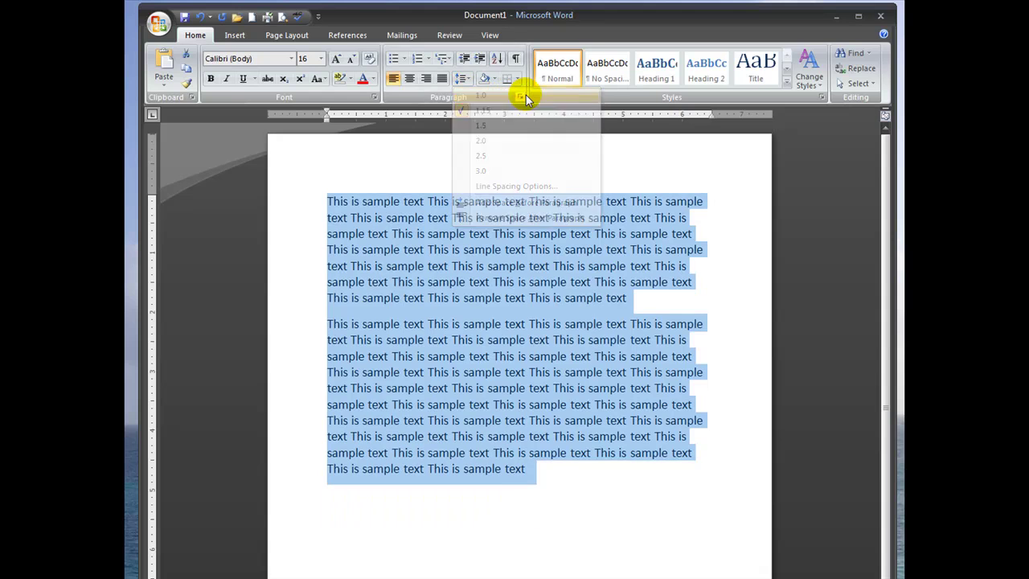
left_click(569, 338)
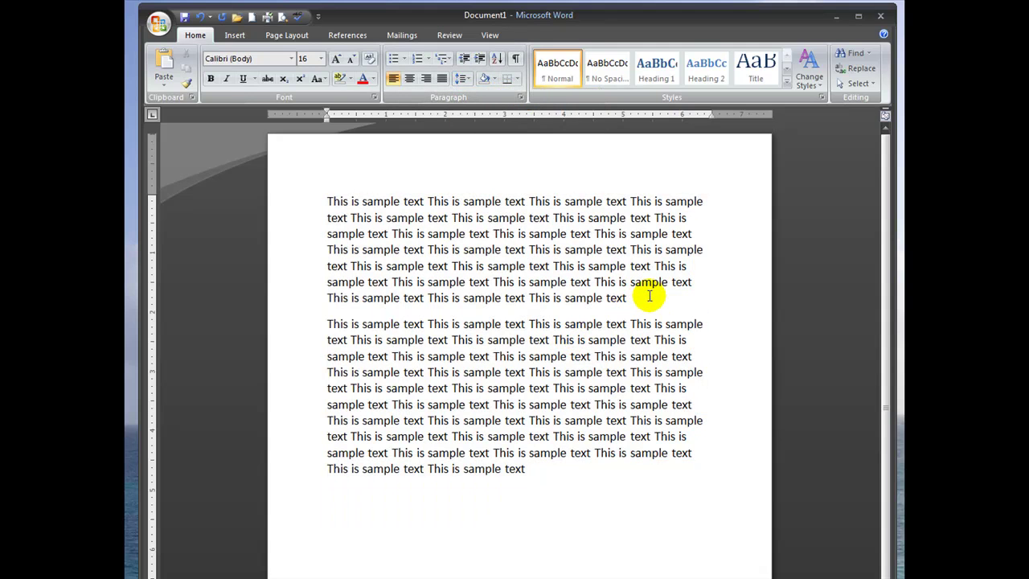
- Select both paragraphs and set their line spacing to Double in the Paragraph dialog
left_click_drag(320, 199, 602, 460)
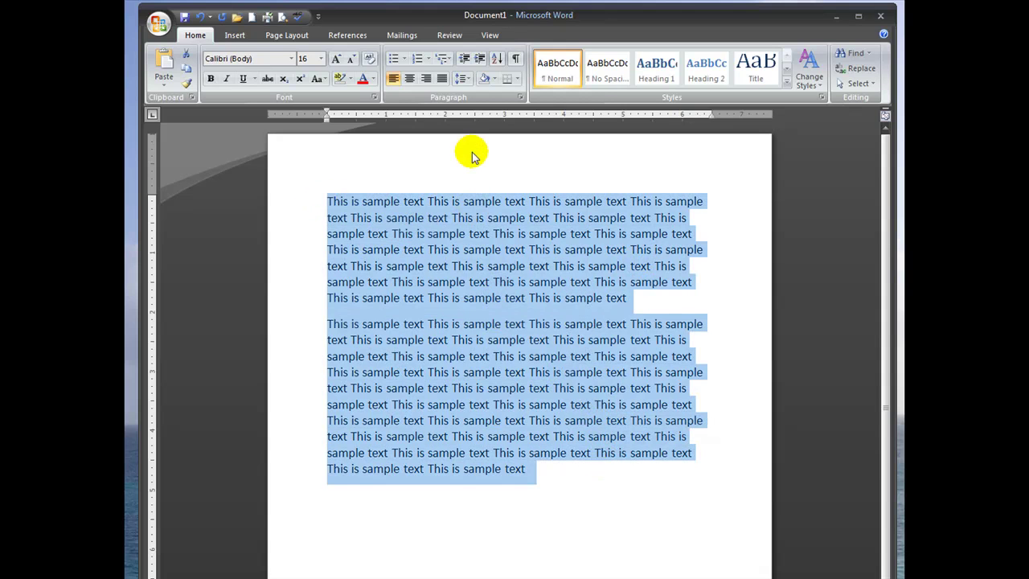
left_click(470, 78)
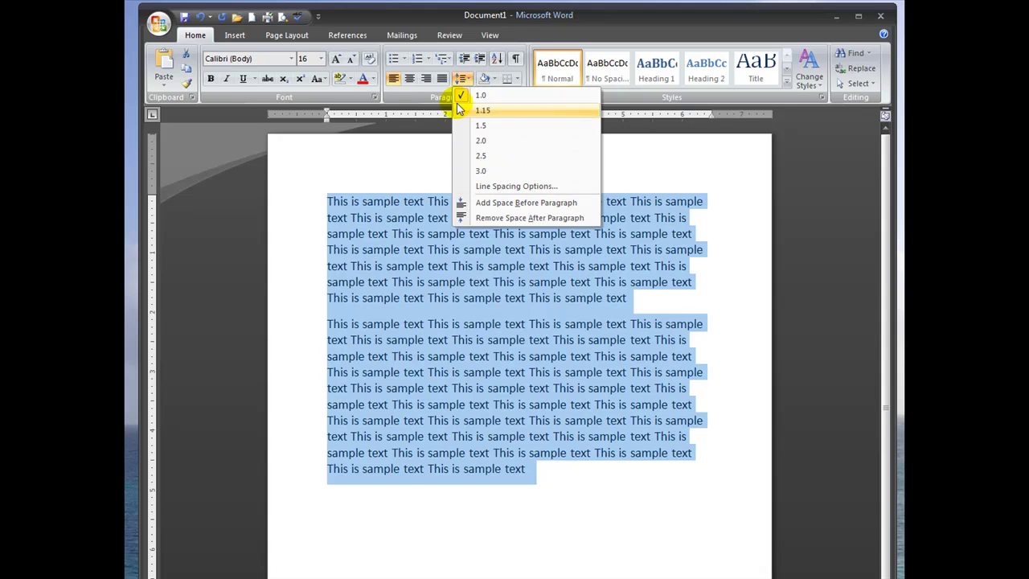
left_click(537, 186)
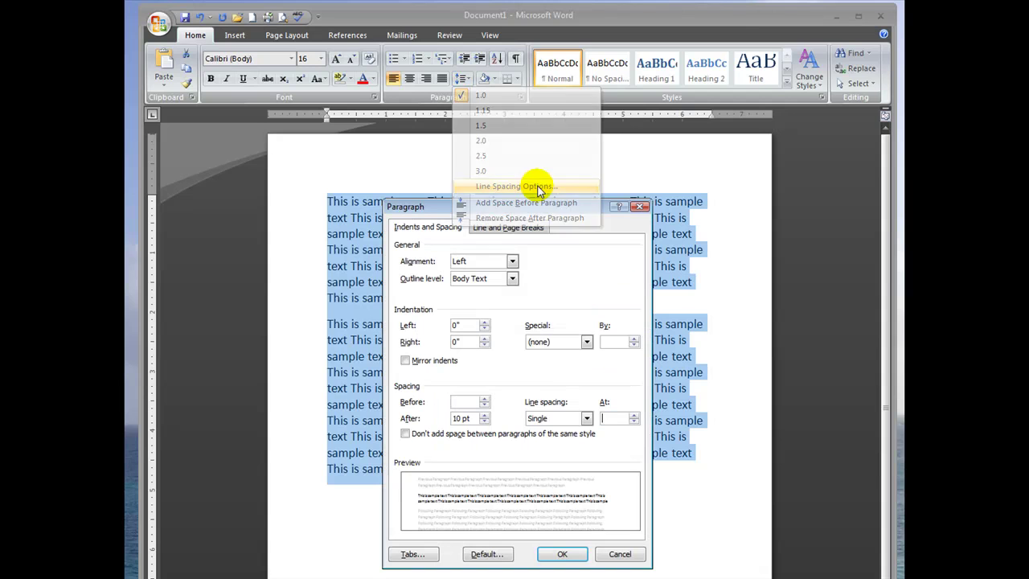
left_click(548, 418)
left_click(566, 451)
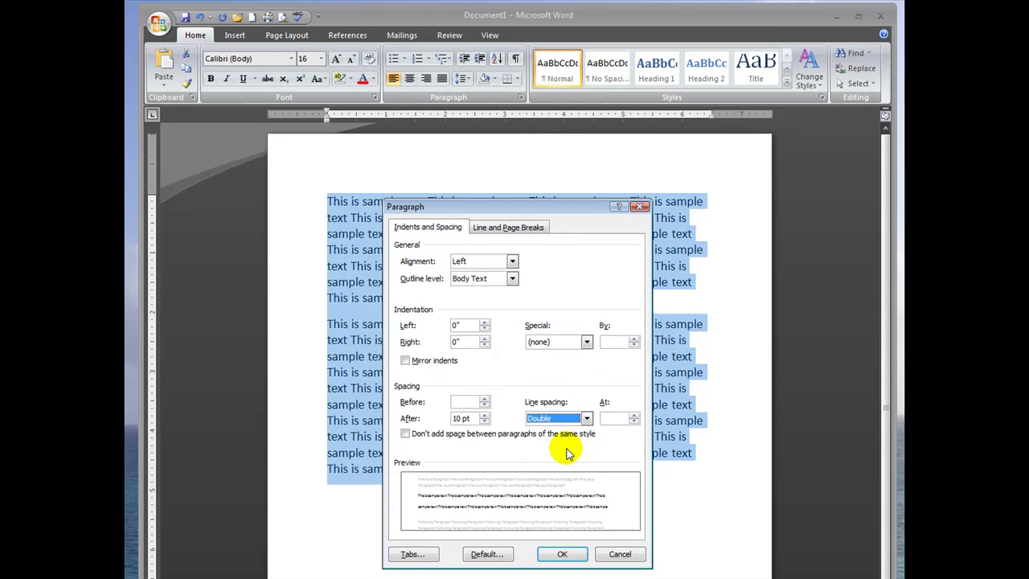
left_click(554, 554)
- Insert an empty paragraph after the first sample paragraph, separating the two double-spaced blocks
left_click(627, 394)
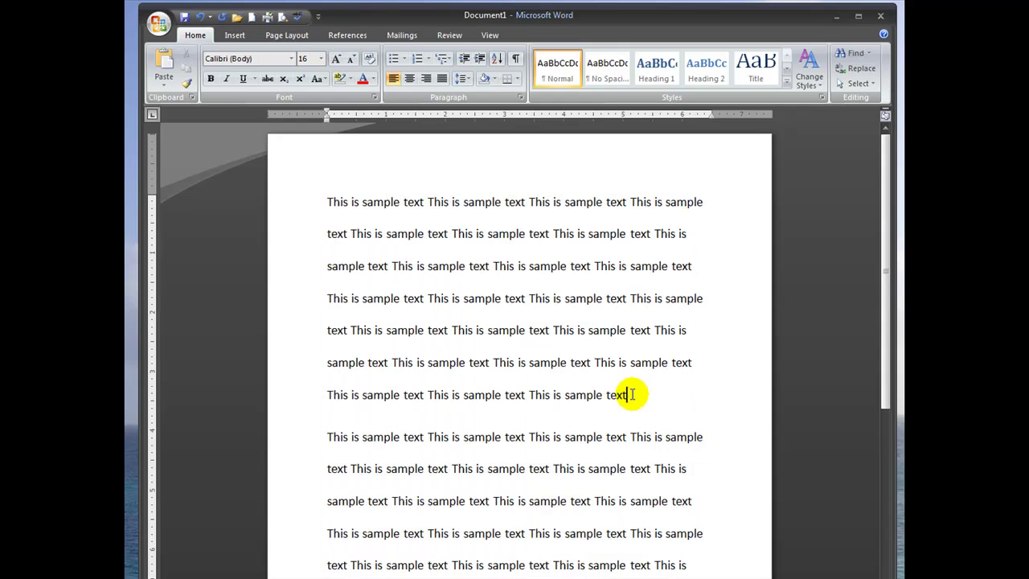
left_click_drag(625, 378, 375, 358)
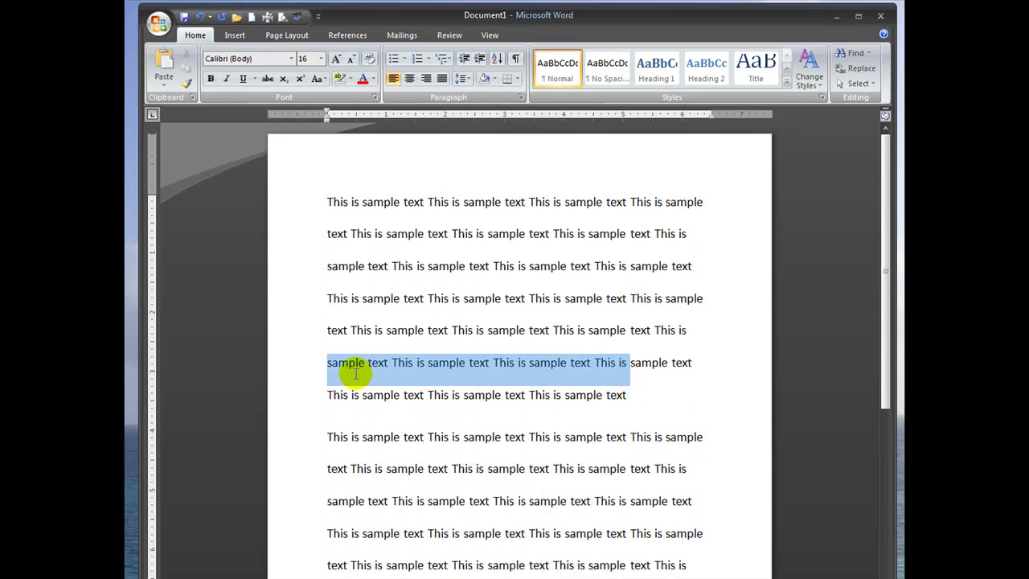
left_click(378, 362)
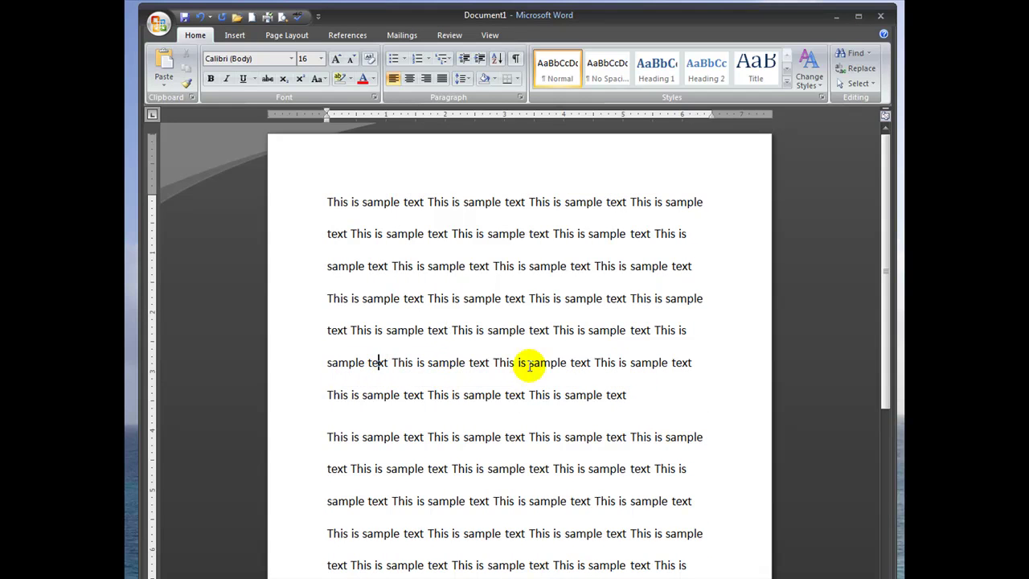
left_click(606, 394)
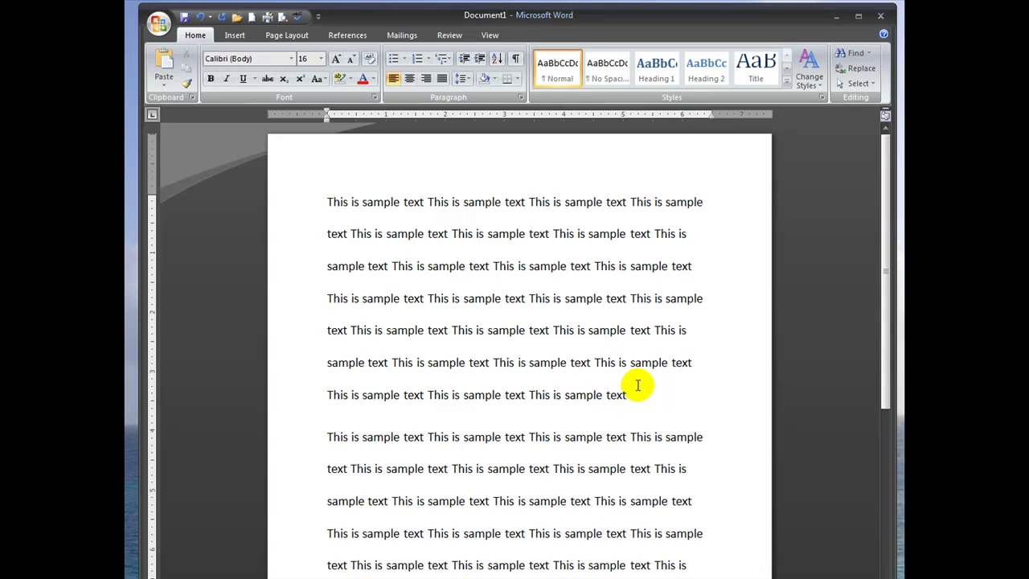
key("Delete")
key("Return")
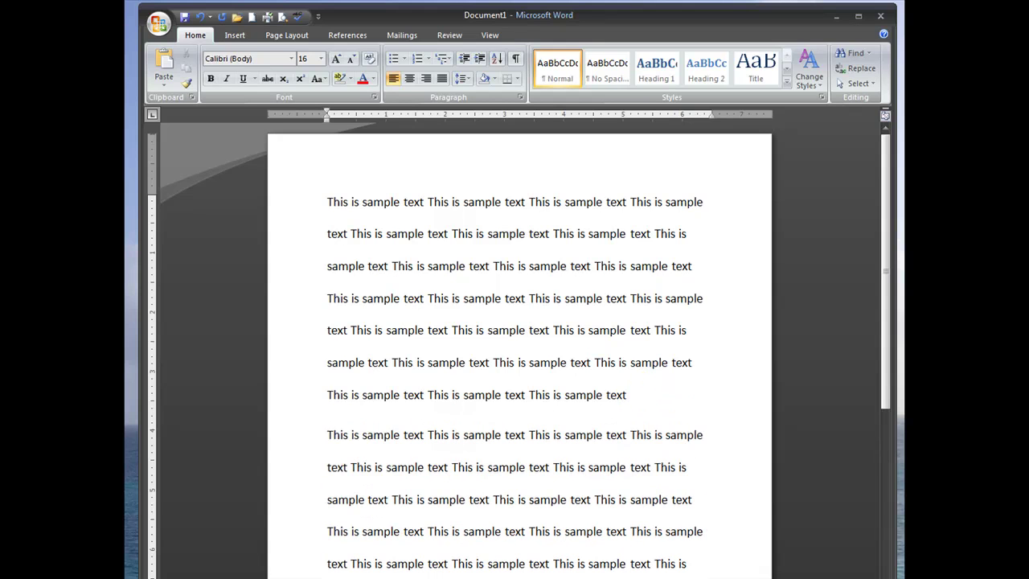
key("Return")
left_click(338, 424)
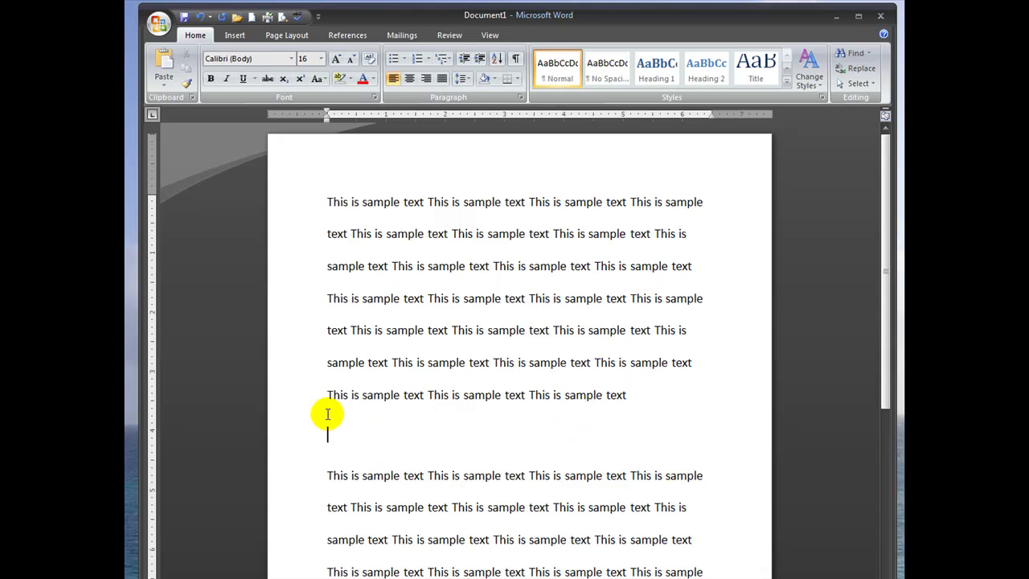
left_click_drag(329, 413, 426, 439)
left_click(390, 440)
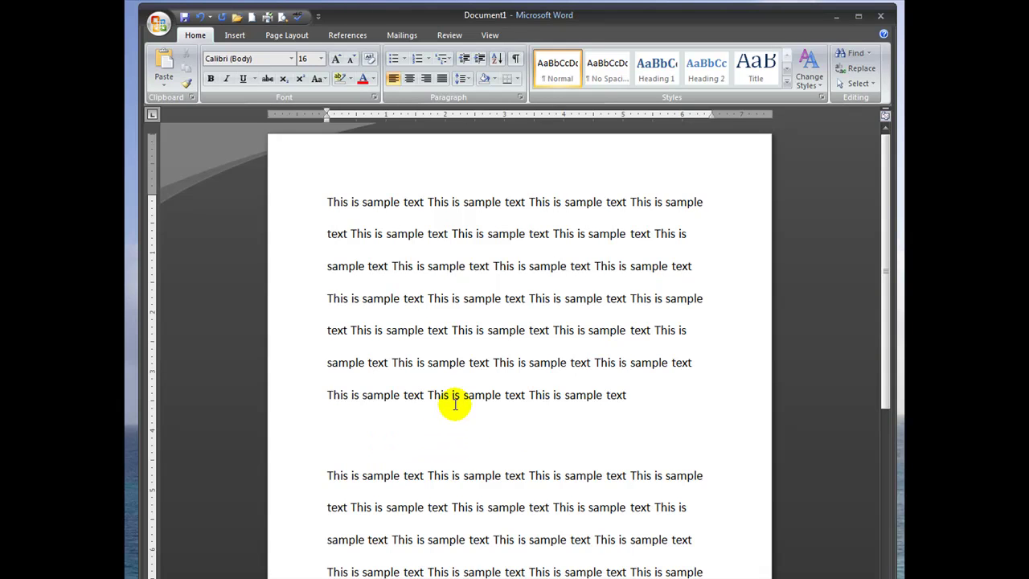
- Set the empty paragraph to 1.0 spacing and remove the space after the second block
left_click(463, 77)
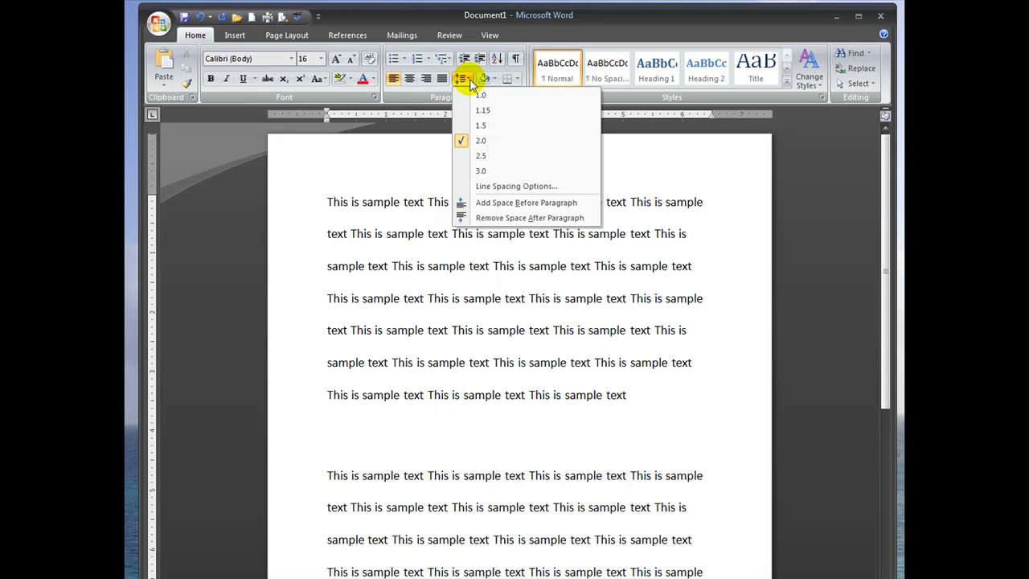
left_click(482, 100)
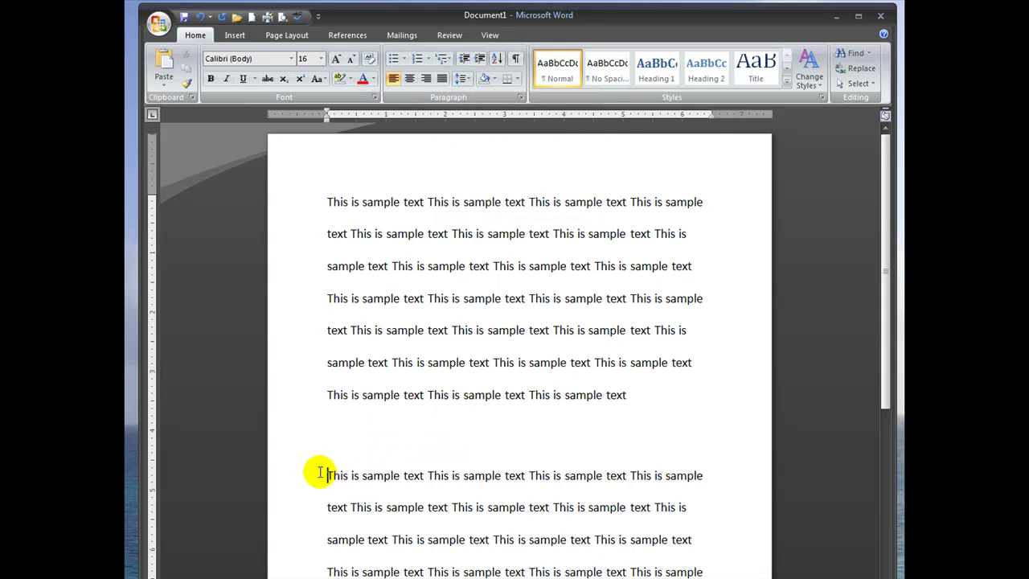
left_click_drag(320, 474, 703, 571)
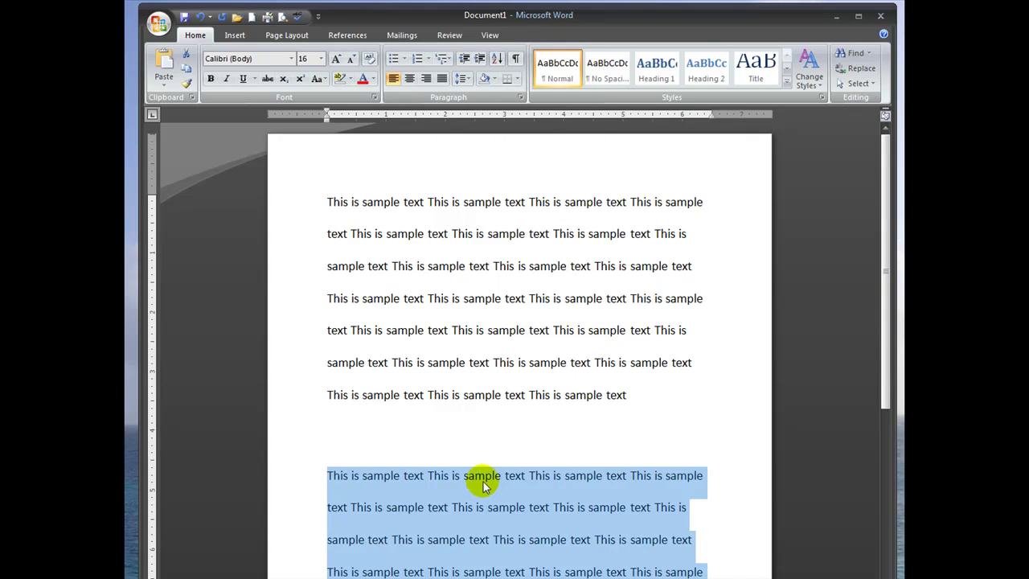
left_click(464, 78)
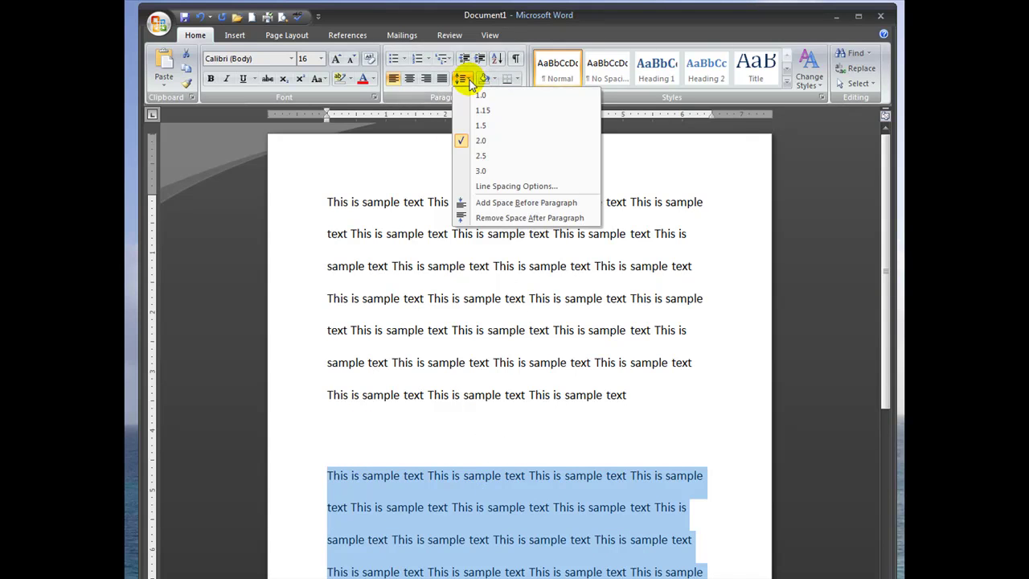
left_click(544, 219)
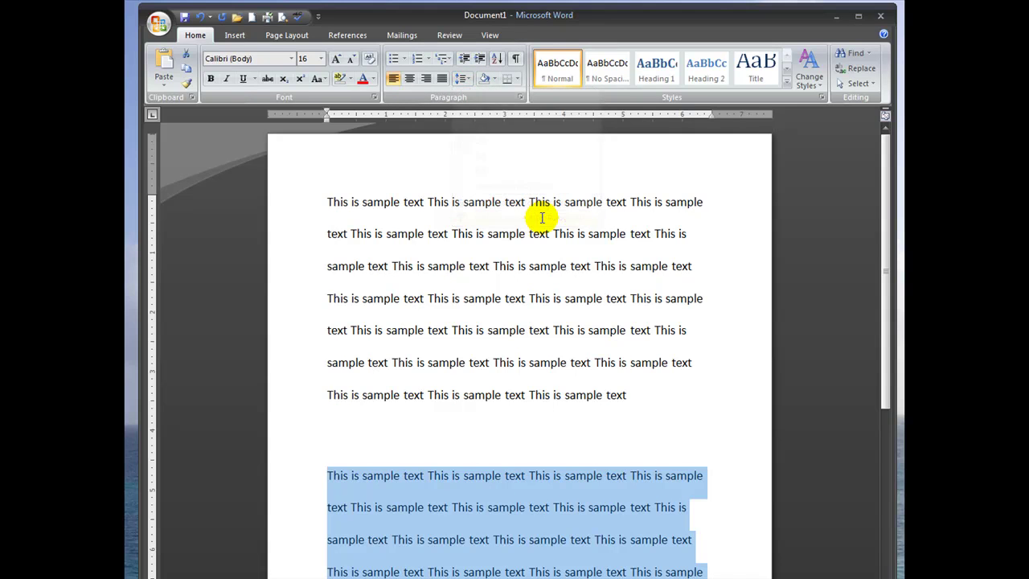
left_click(331, 299)
- Remove the space after the first paragraph as well
left_click_drag(309, 215, 633, 392)
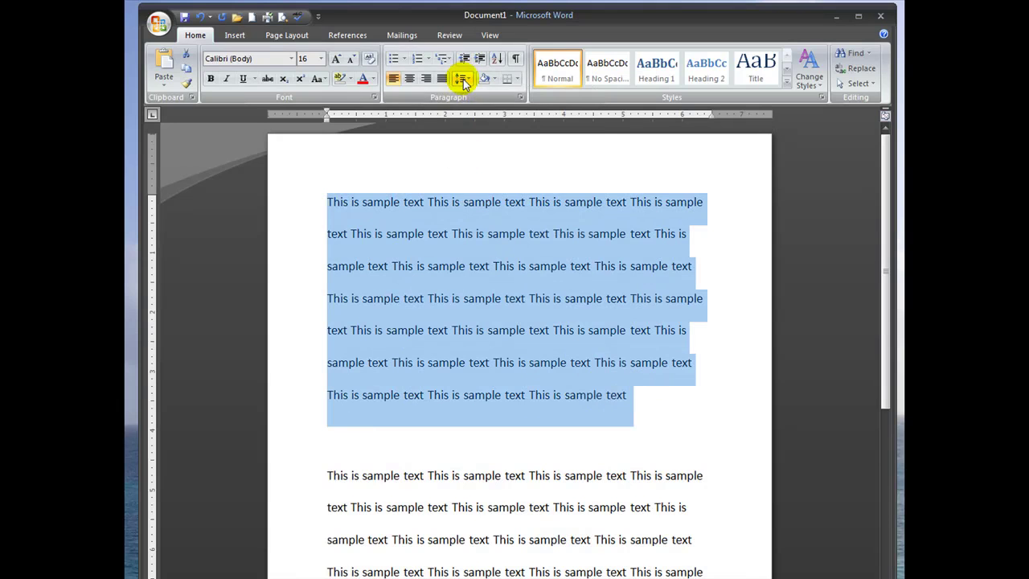
left_click(468, 78)
left_click(497, 217)
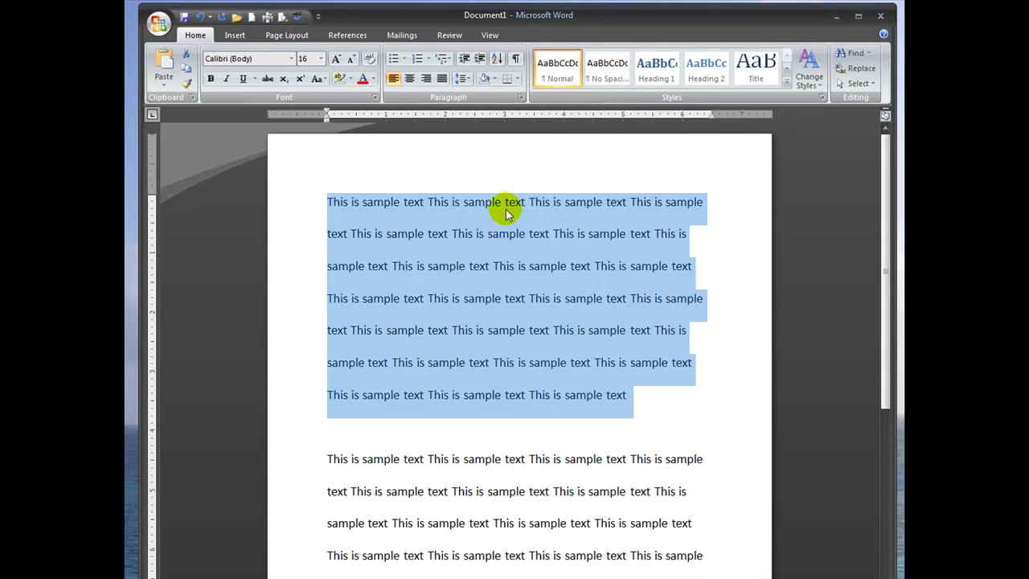
left_click(611, 454)
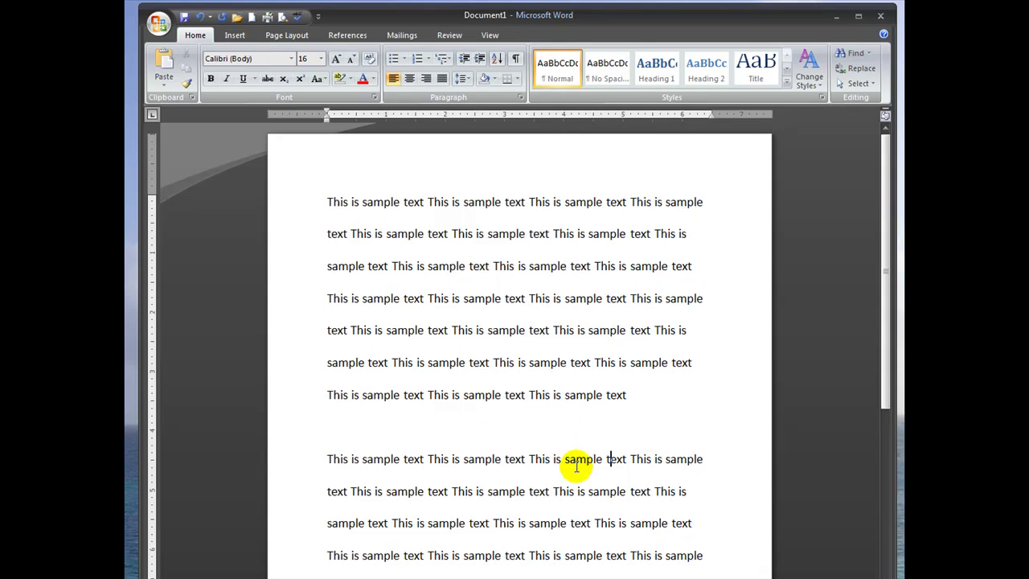
scroll(576, 532, "down", 1)
scroll(563, 531, "up", 1)
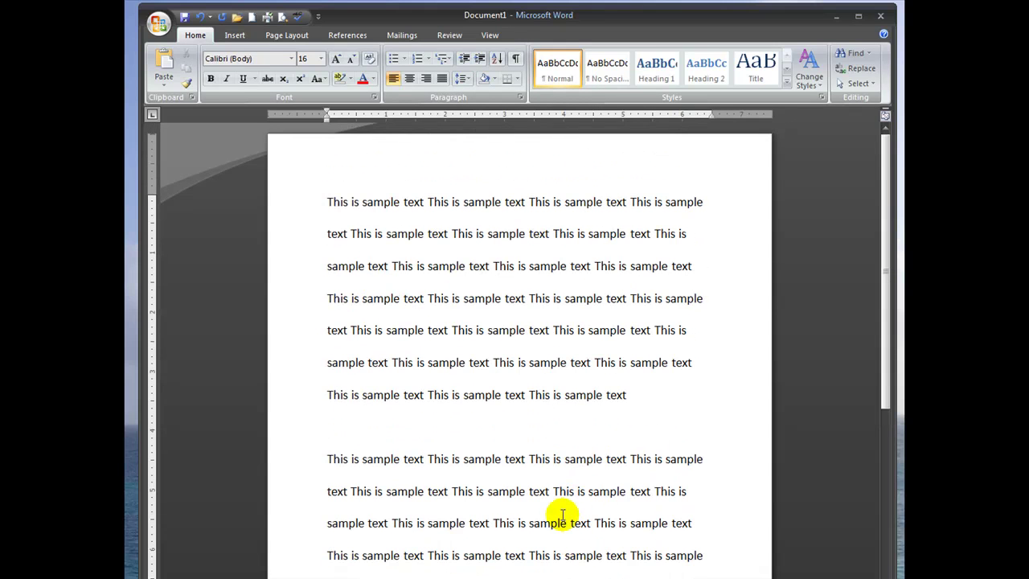
key("alt+Tab")
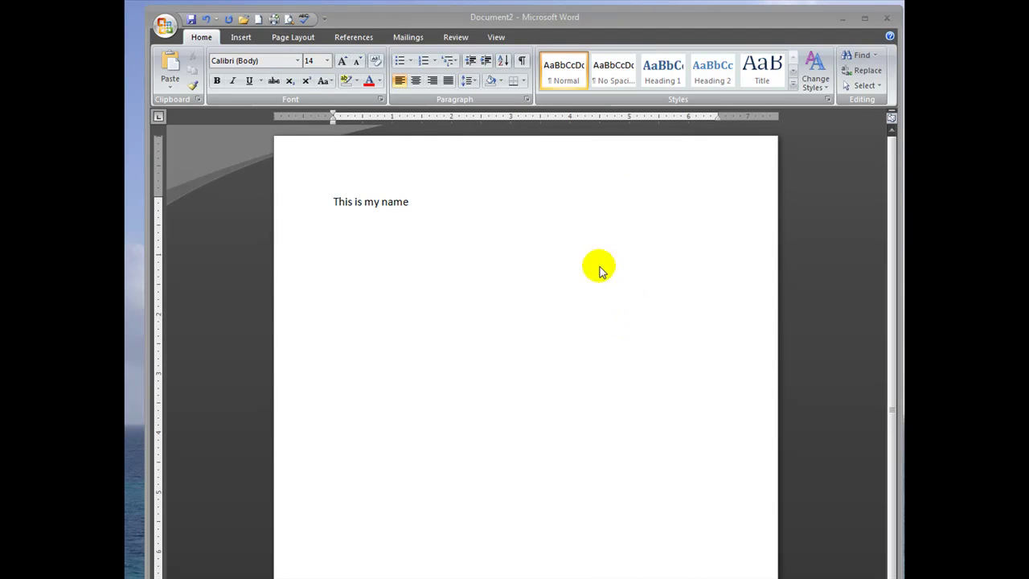
left_click(418, 201)
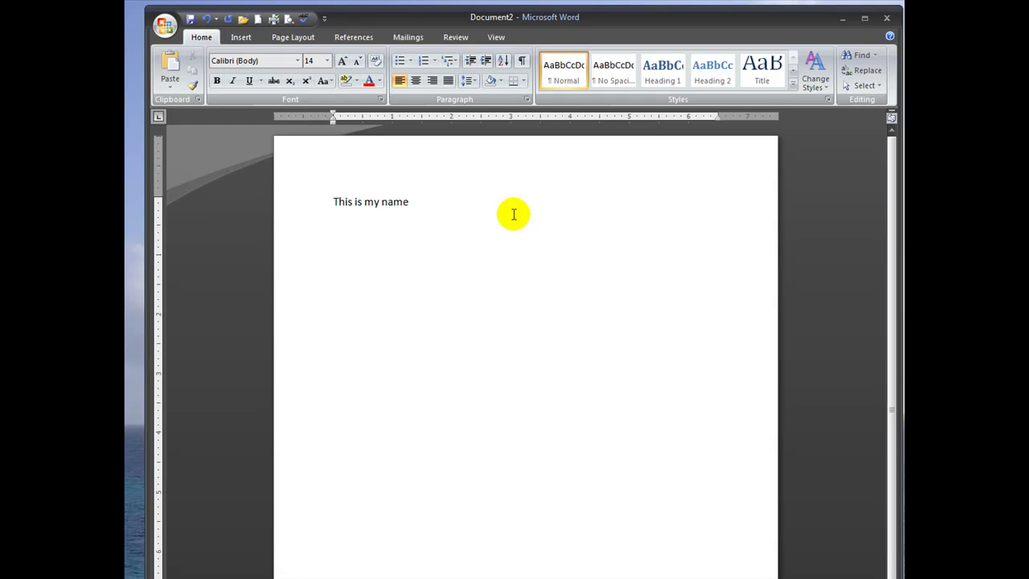
key("BackSpace")
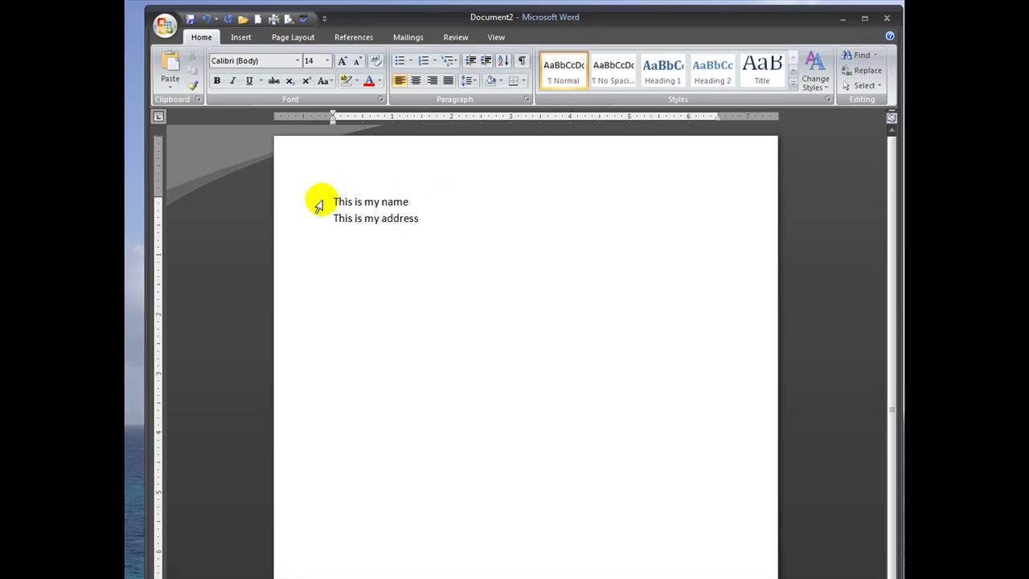
- Set the 'This is my name' and 'This is my address' lines to 1.0 line spacing
left_click_drag(328, 197, 443, 217)
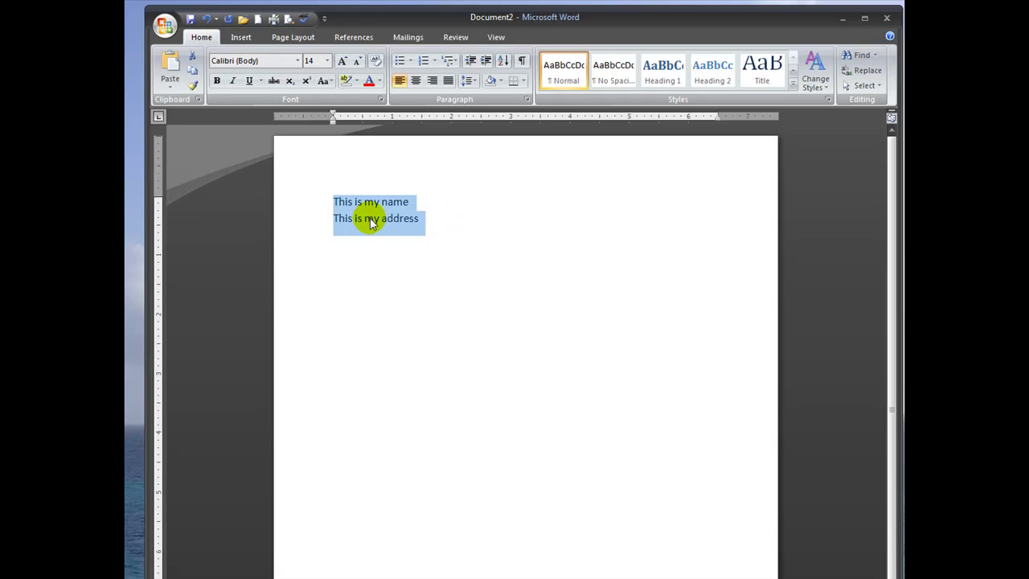
left_click(470, 83)
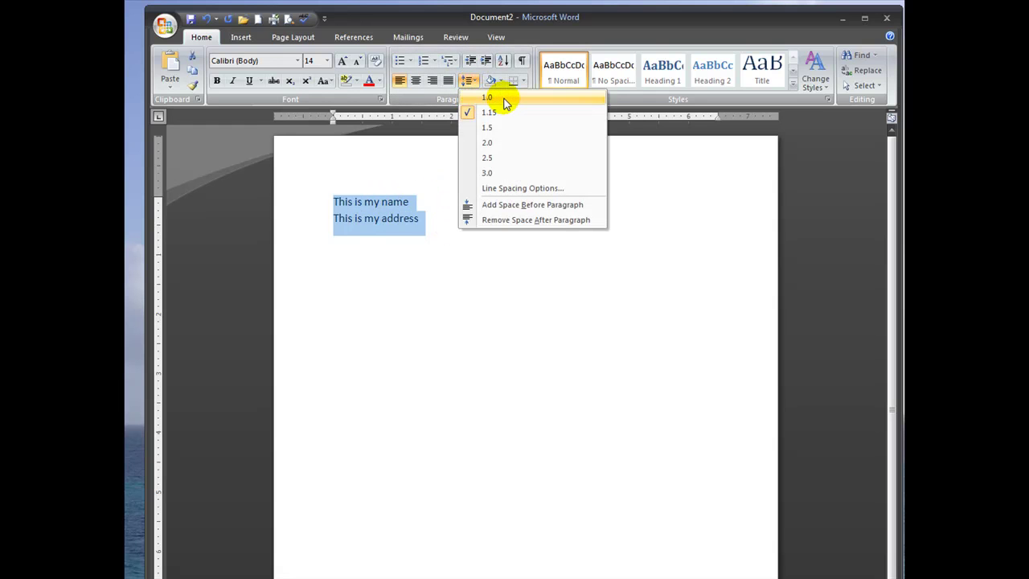
left_click(505, 102)
left_click(437, 219)
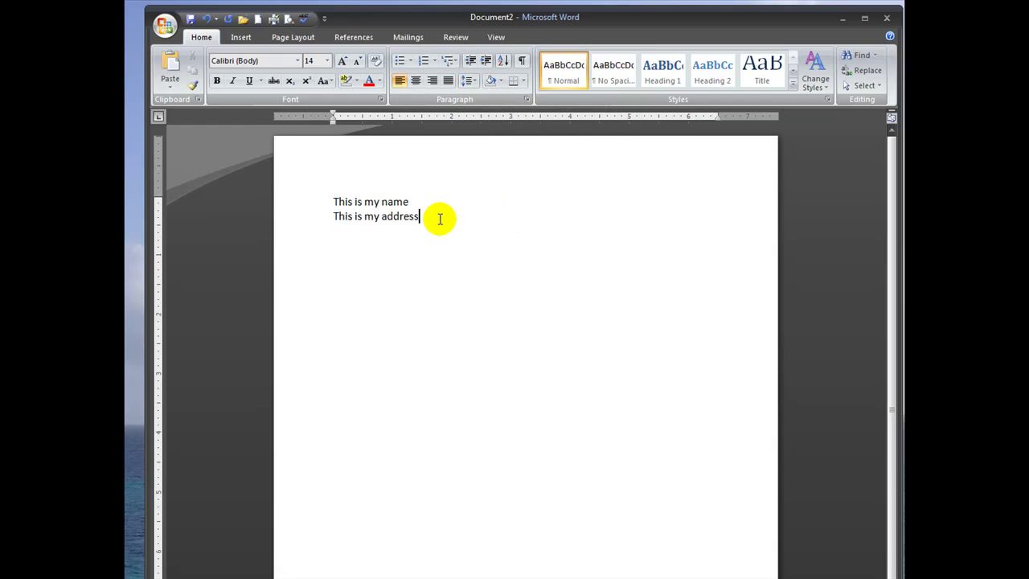
- Set both lines to 1.5 lines spacing in the Paragraph dialog
left_click_drag(420, 217, 333, 201)
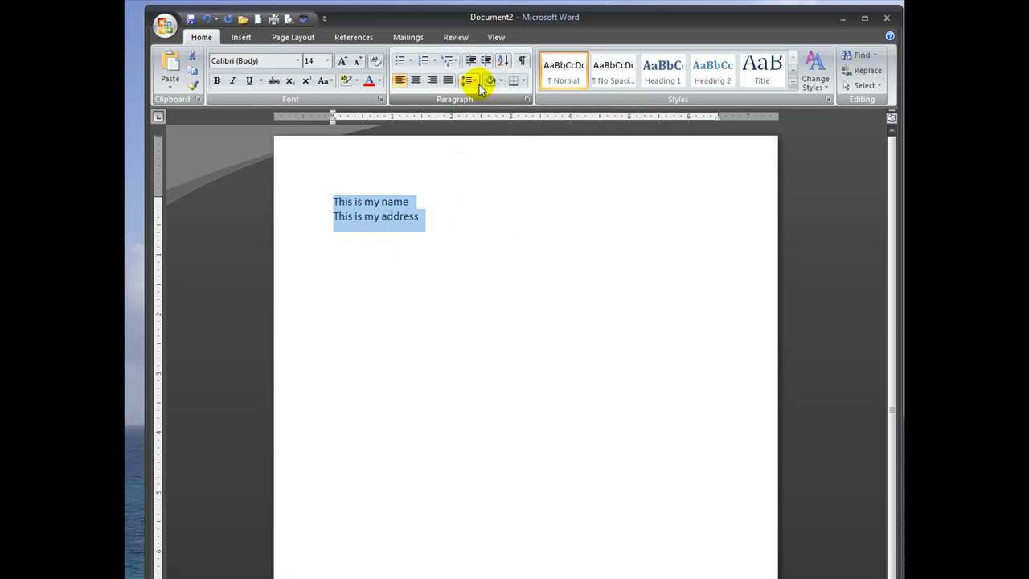
left_click(468, 80)
left_click(544, 184)
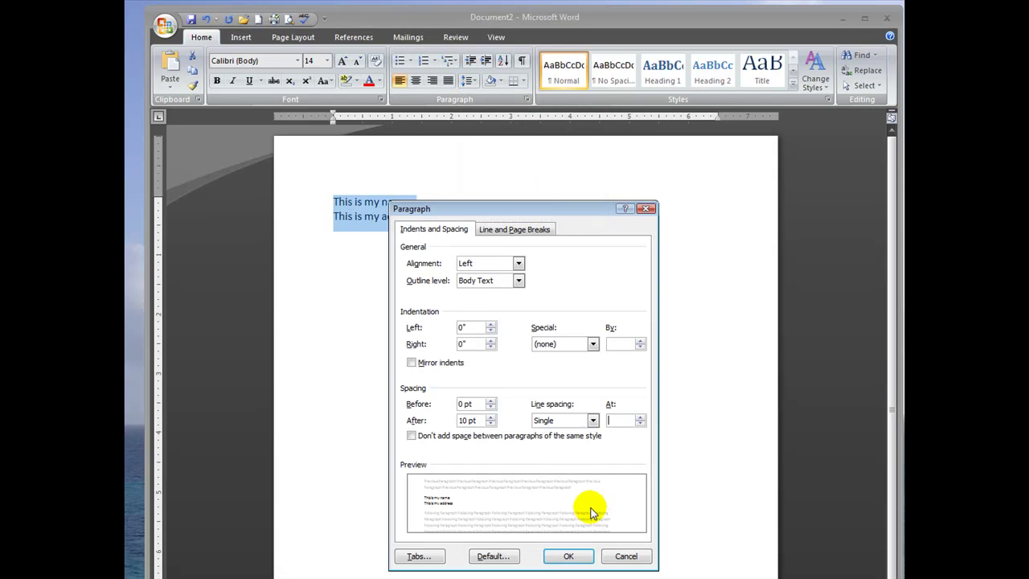
left_click(564, 422)
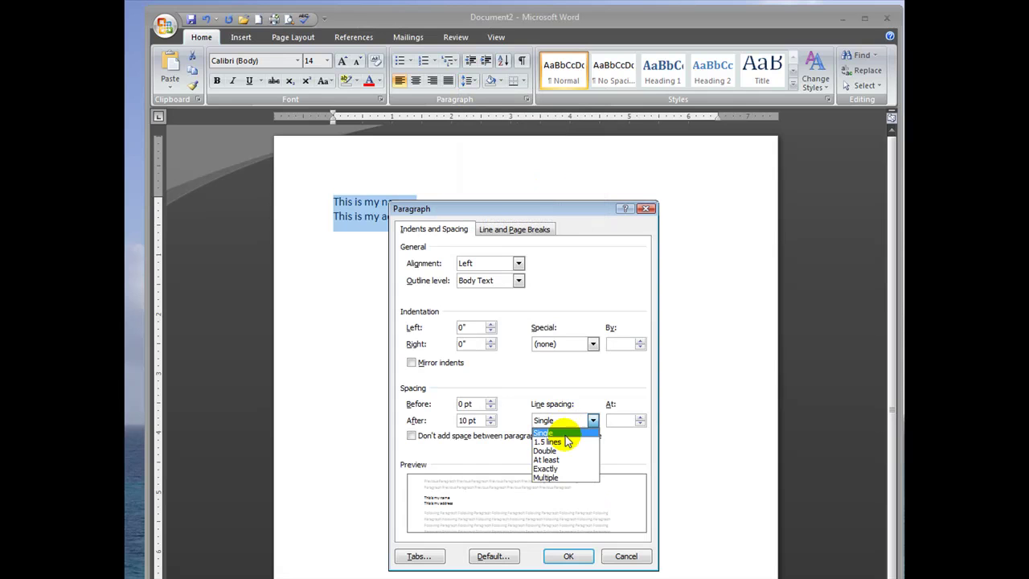
left_click(547, 441)
left_click(568, 556)
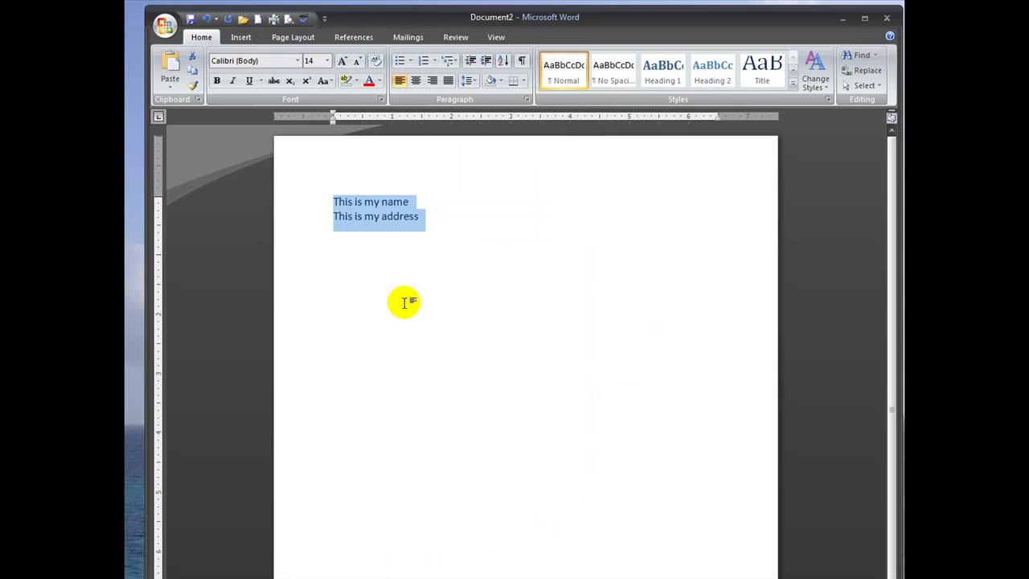
- Add a blank line after 'This is my name', then bring up the Paragraph dialog for all text
left_click(444, 202)
key("Return")
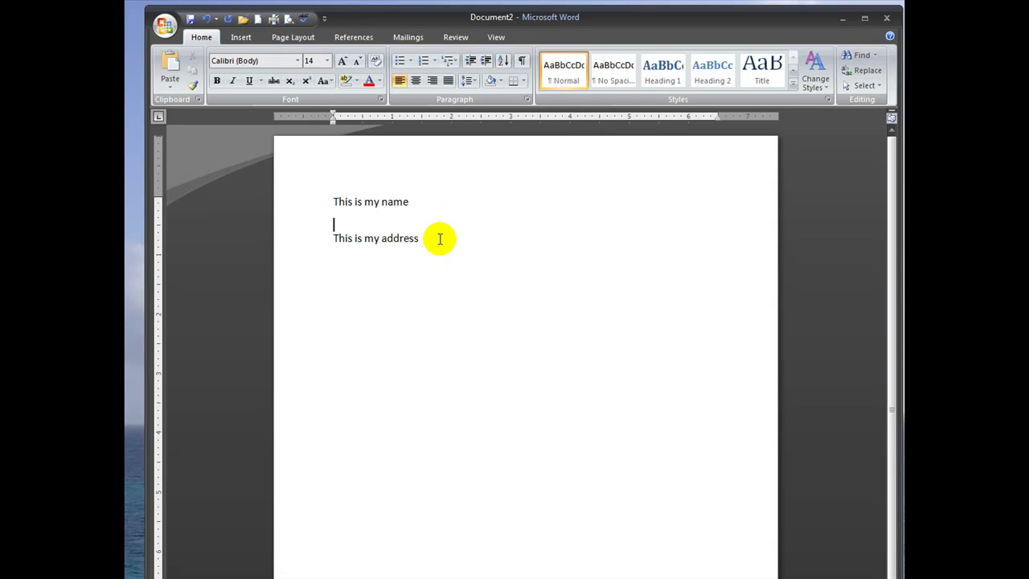
left_click_drag(426, 237, 335, 204)
left_click(469, 80)
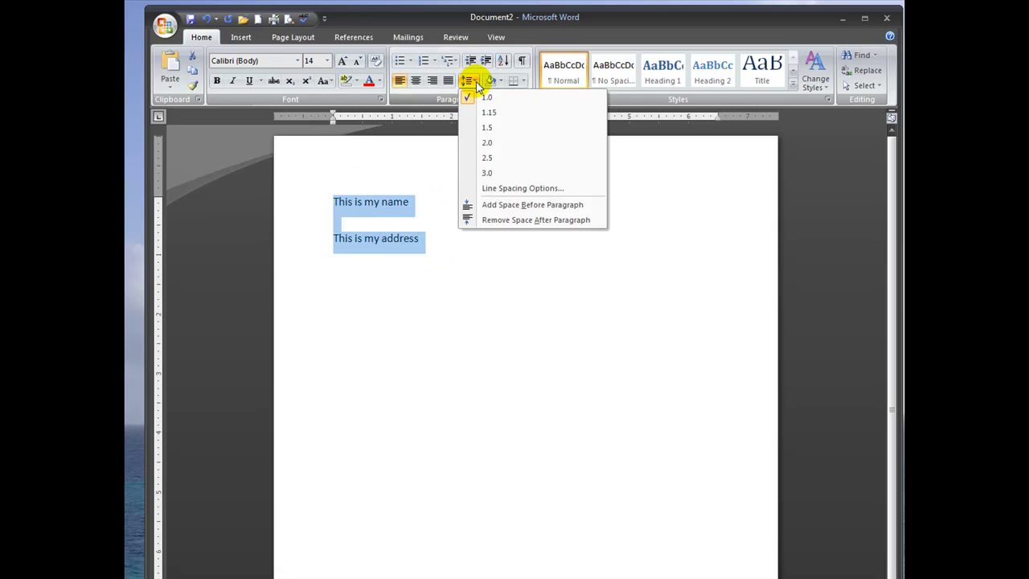
left_click(518, 188)
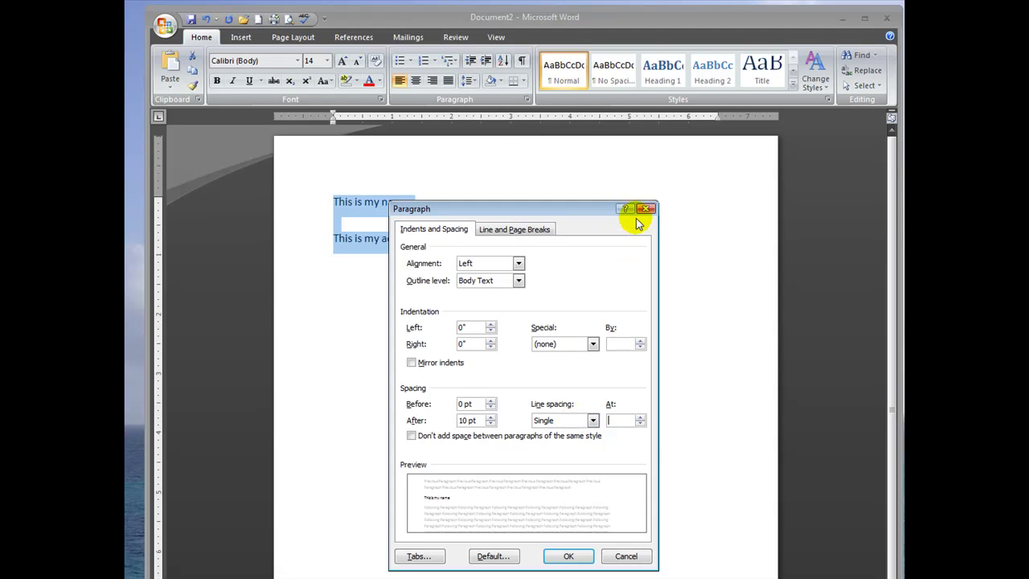
- Close the Paragraph dialog unchanged and type 'This is my name', starting the address line below
left_click(643, 209)
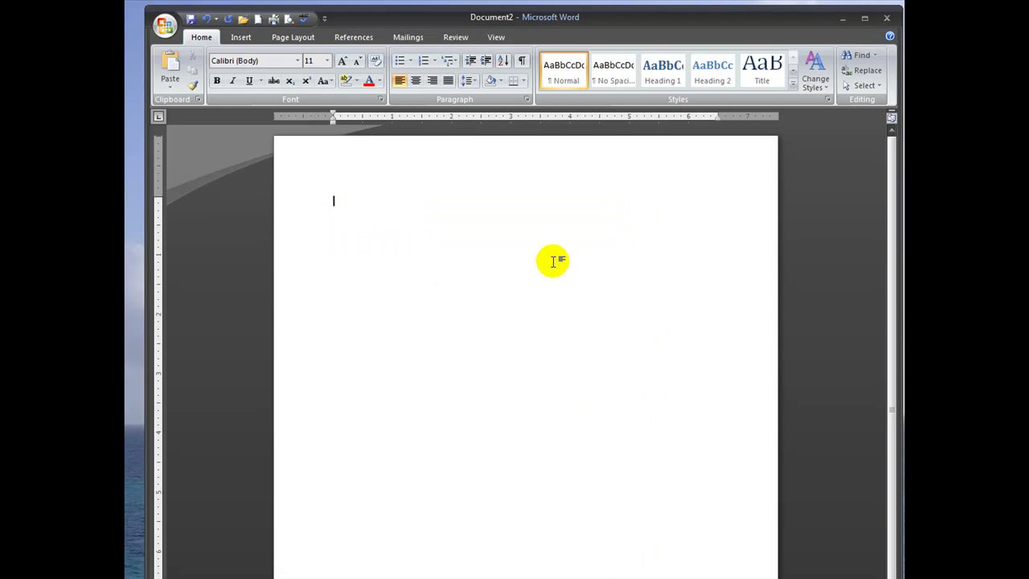
type("T")
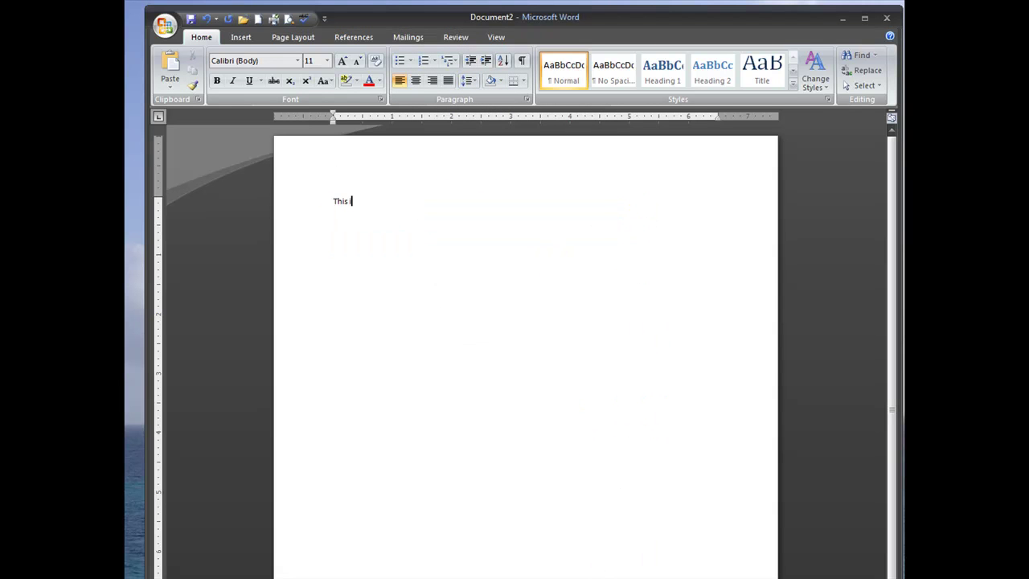
type("his is my name")
key("Return")
type("This is my address")
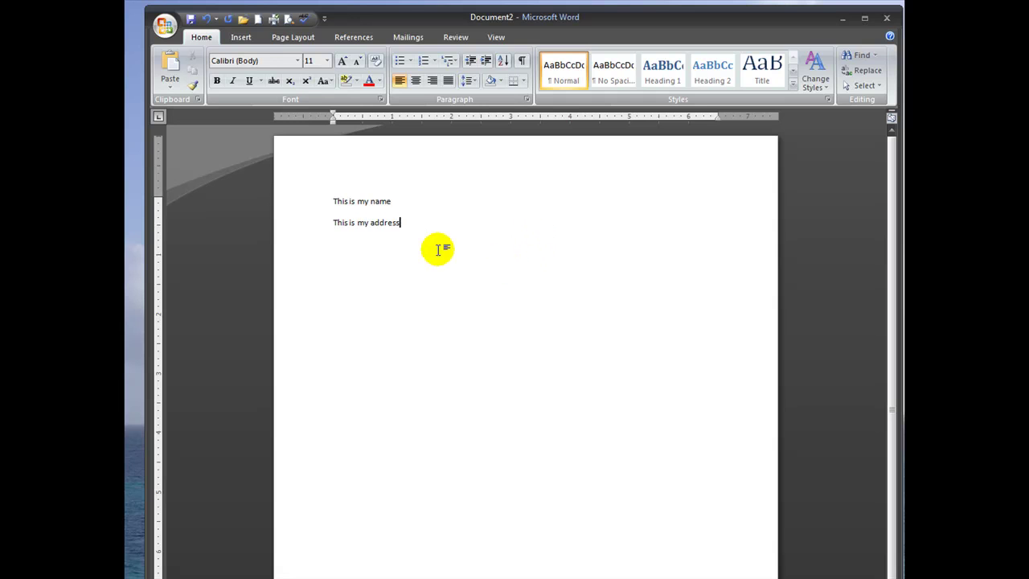
- Change both lines from Multiple 1.15 to Single line spacing in the Paragraph dialog
left_click_drag(395, 222, 328, 202)
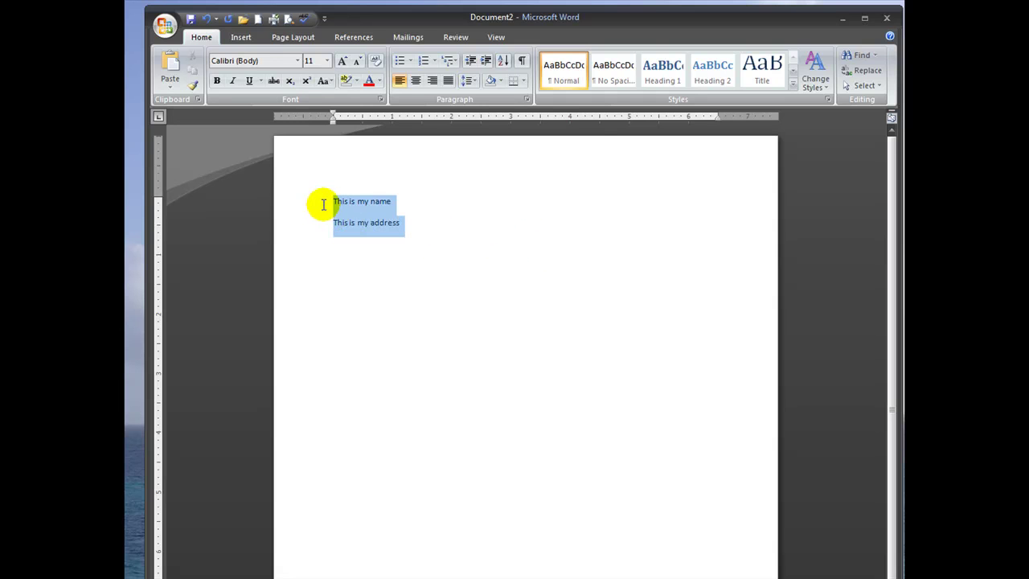
left_click(468, 81)
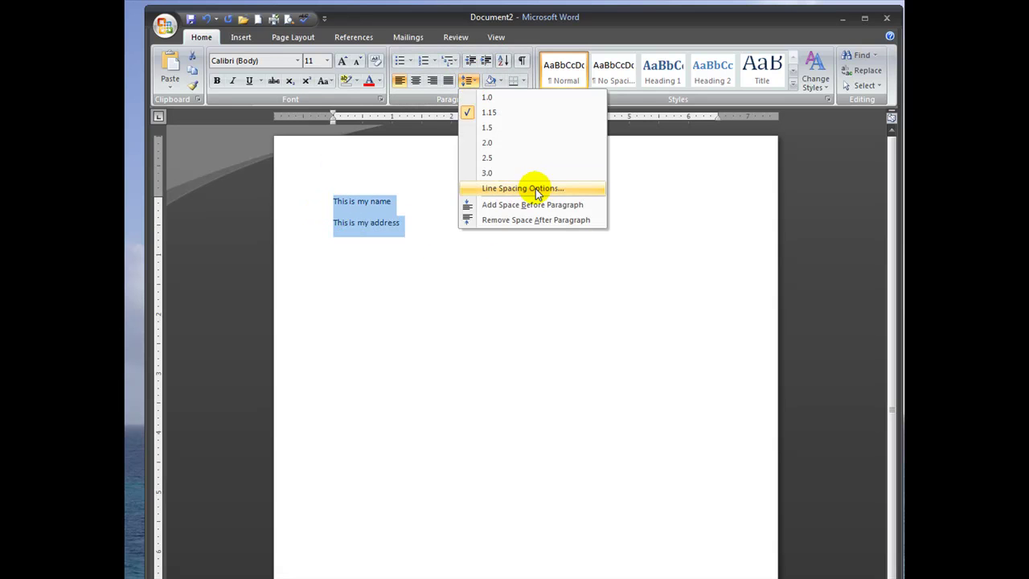
left_click(530, 189)
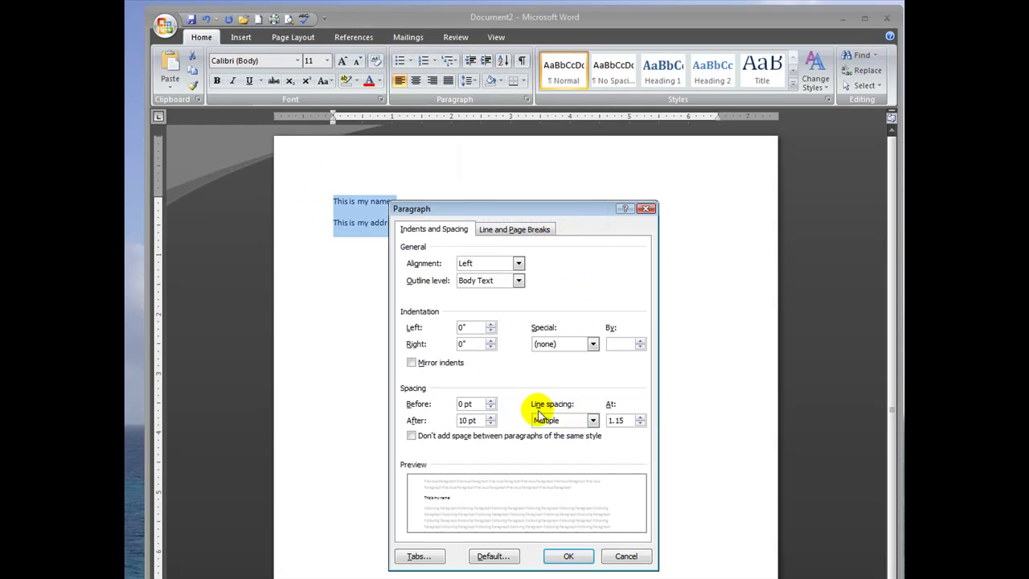
left_click(591, 420)
left_click(579, 436)
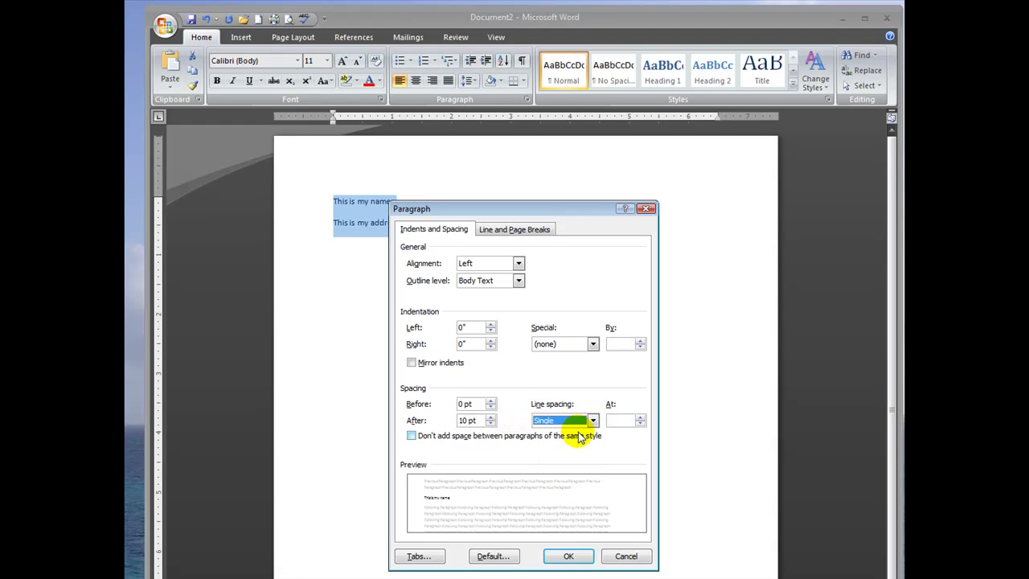
left_click(566, 557)
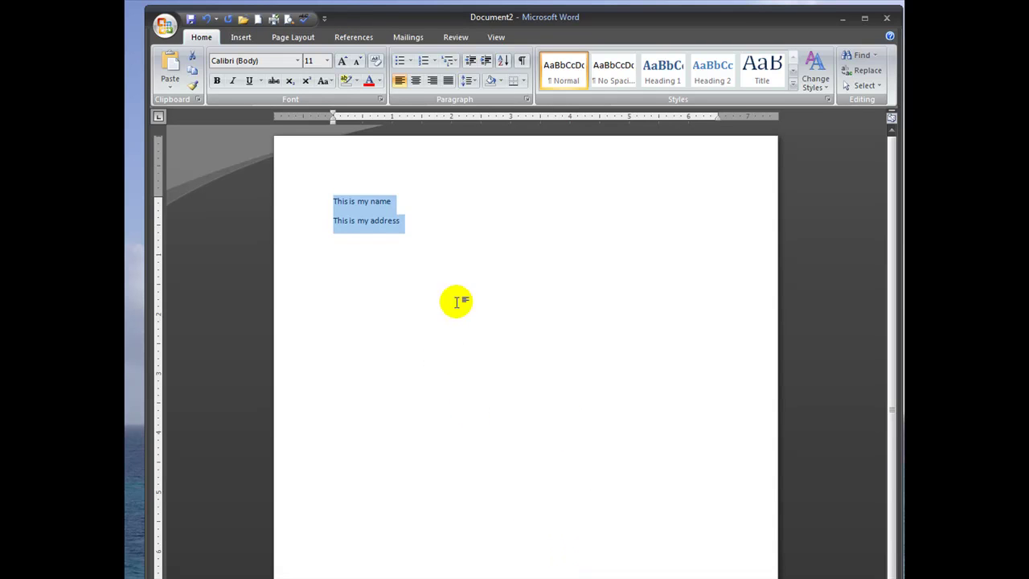
left_click(392, 207)
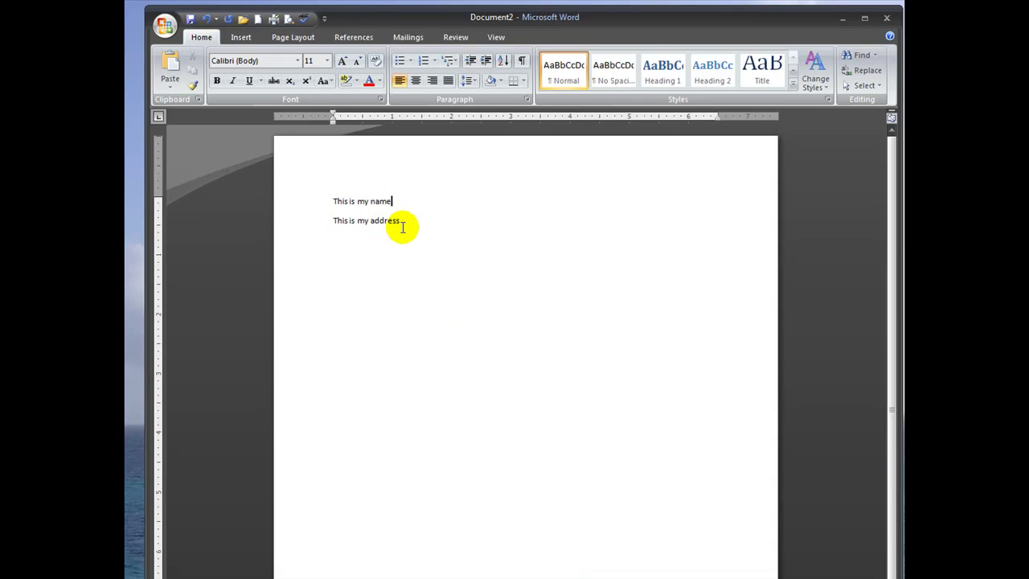
- In the Paragraph dialog for both lines, review Line and Page Breaks, set Single spacing, Special (none)
left_click_drag(403, 222, 332, 206)
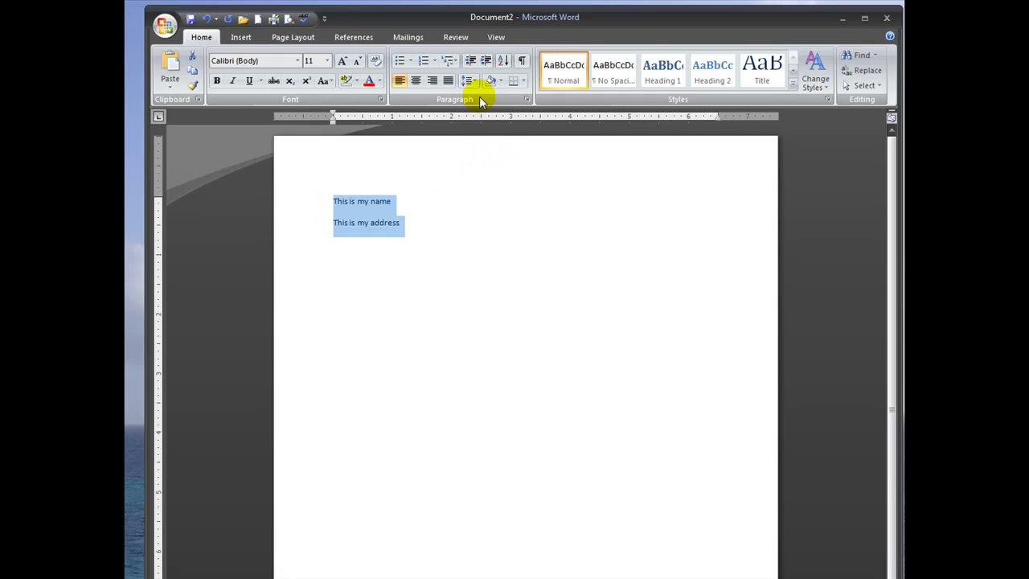
left_click(471, 81)
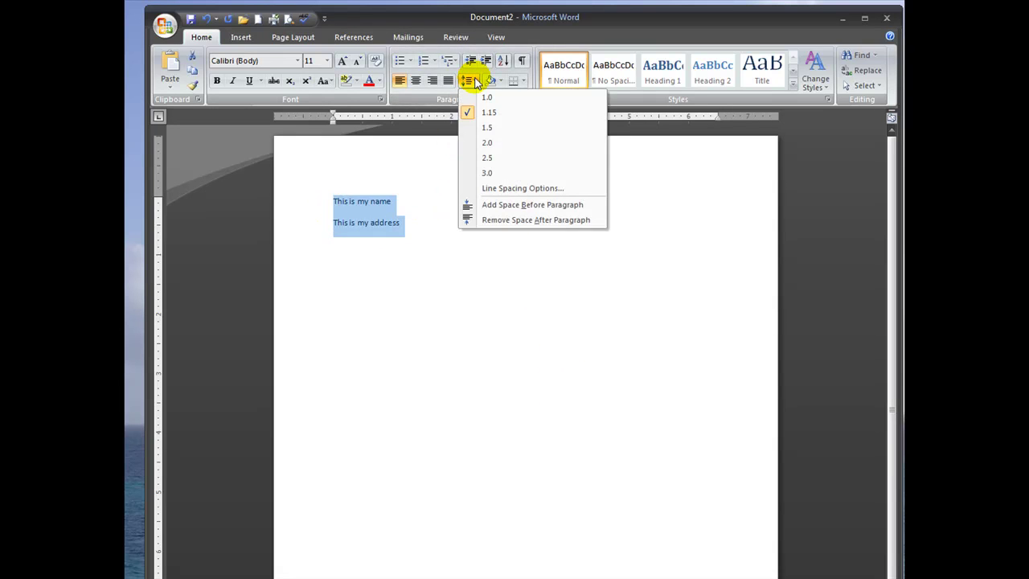
left_click(537, 190)
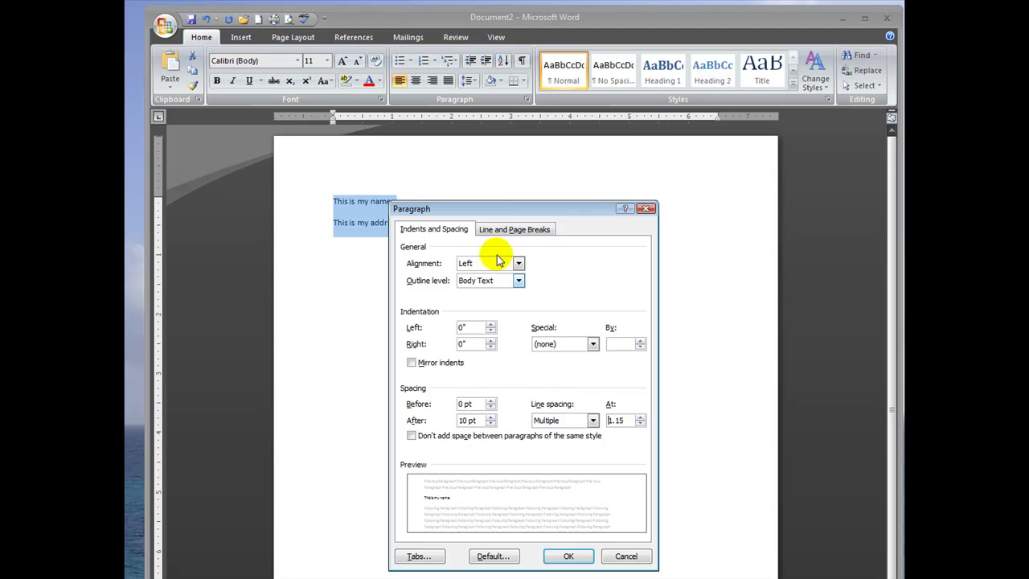
left_click(506, 230)
left_click(434, 227)
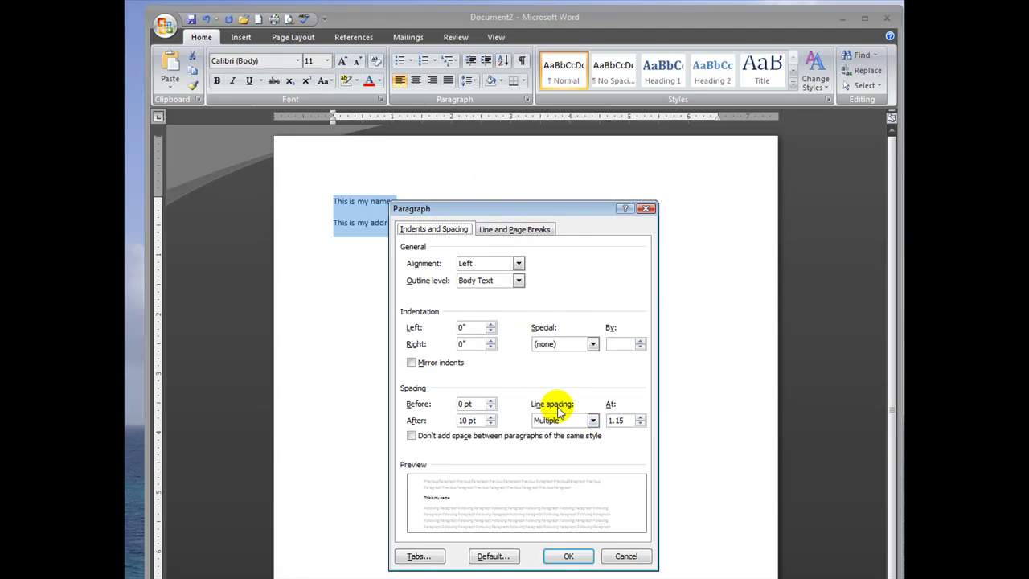
left_click(591, 419)
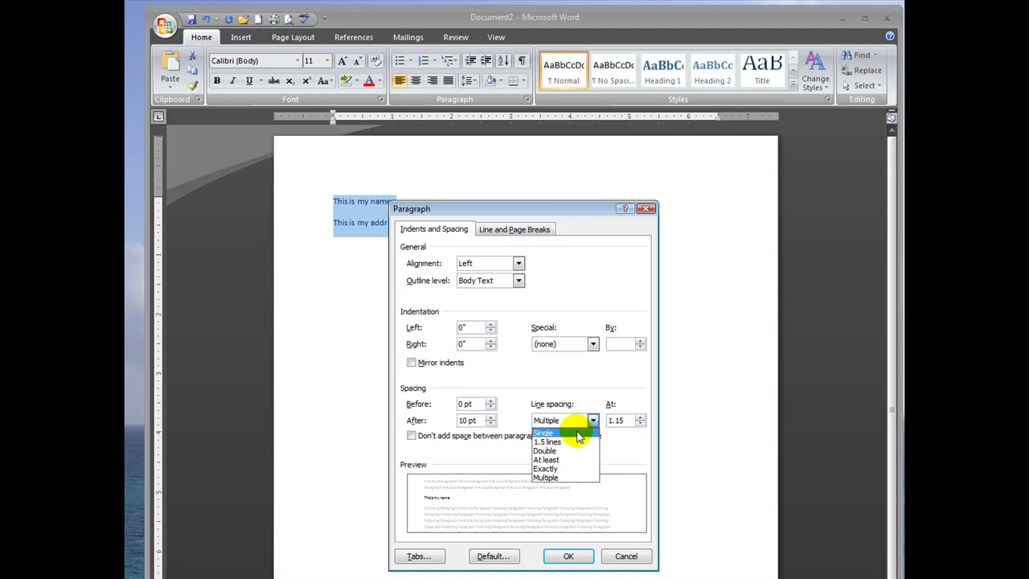
left_click(577, 433)
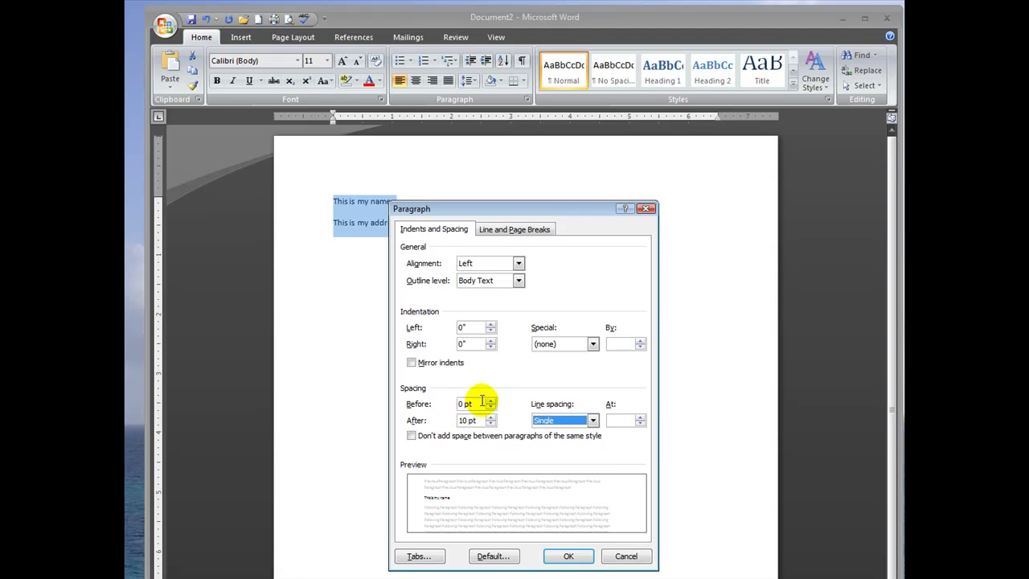
left_click(586, 345)
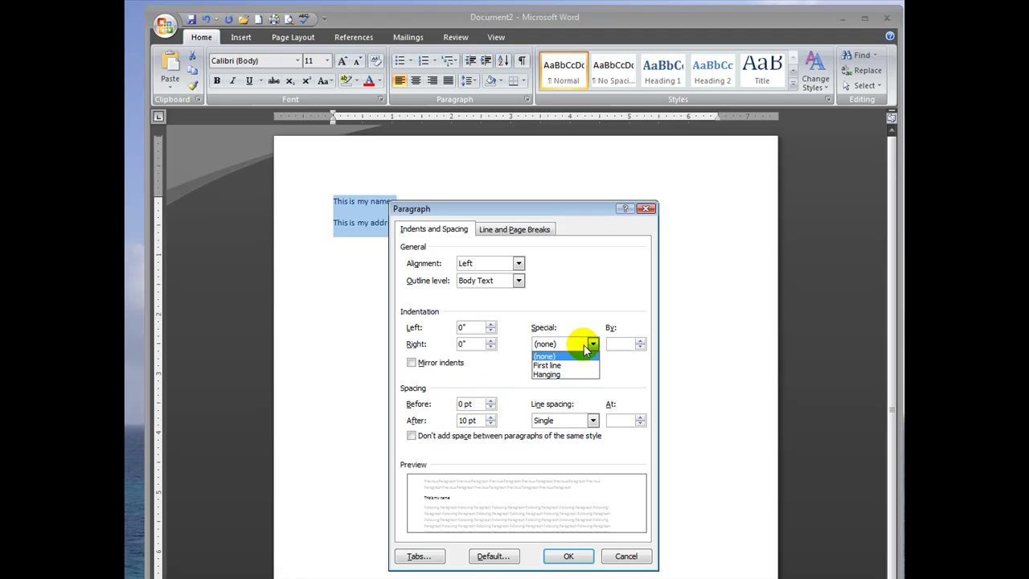
left_click(582, 323)
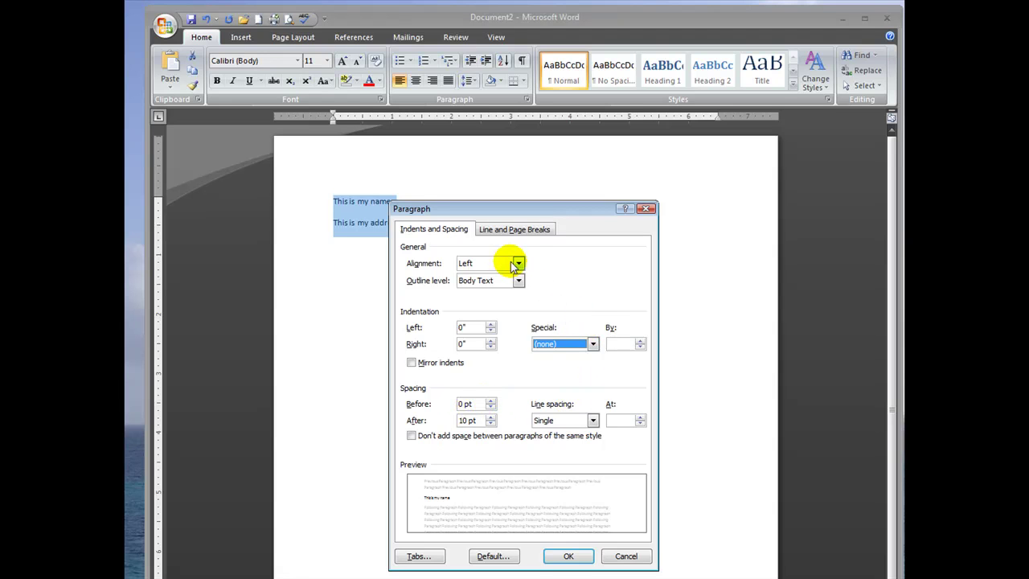
- Start making the paragraph settings the default, then dismiss the Normal template prompt and Paragraph dialog without confirming
left_click(495, 556)
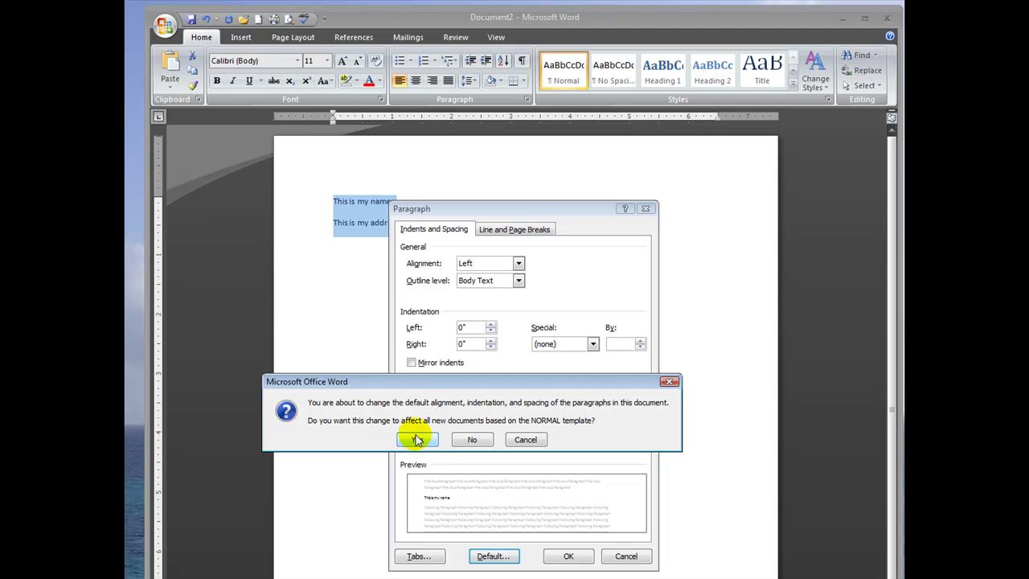
left_click(668, 381)
left_click(644, 210)
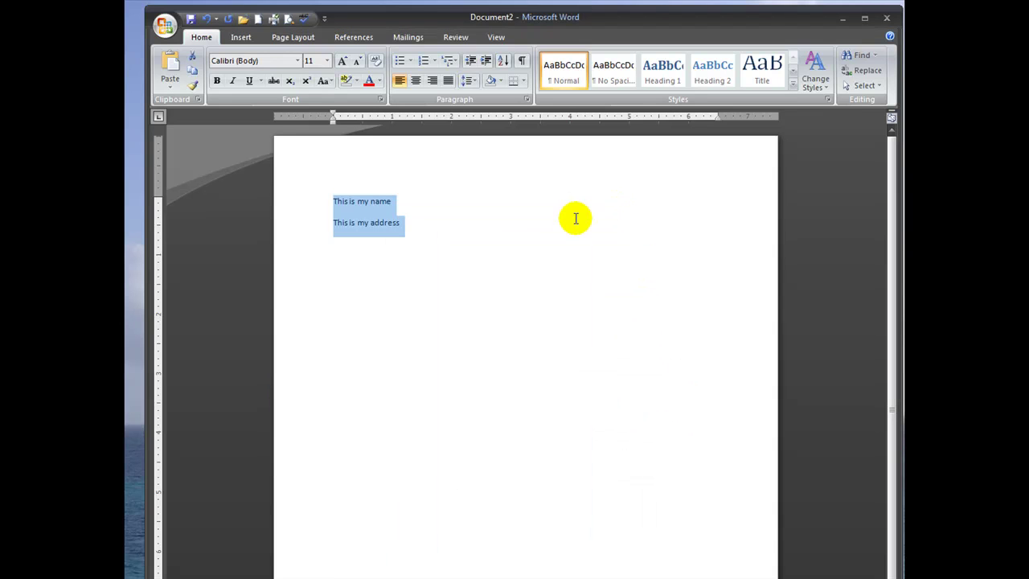